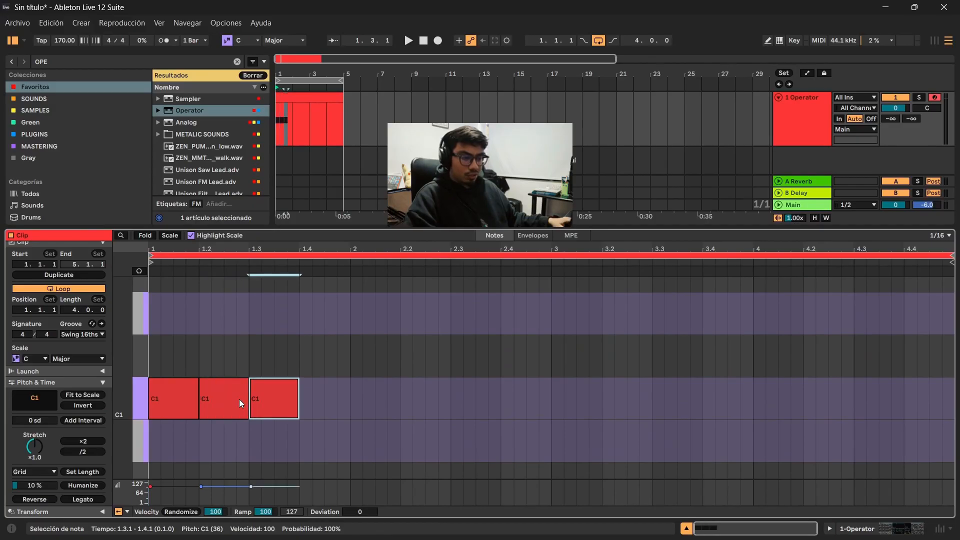
Step: Duplicate the C1 quarter notes until they fill the four-bar clip
key("ctrl+d")
key("ctrl+d")
key("ctrl+d")
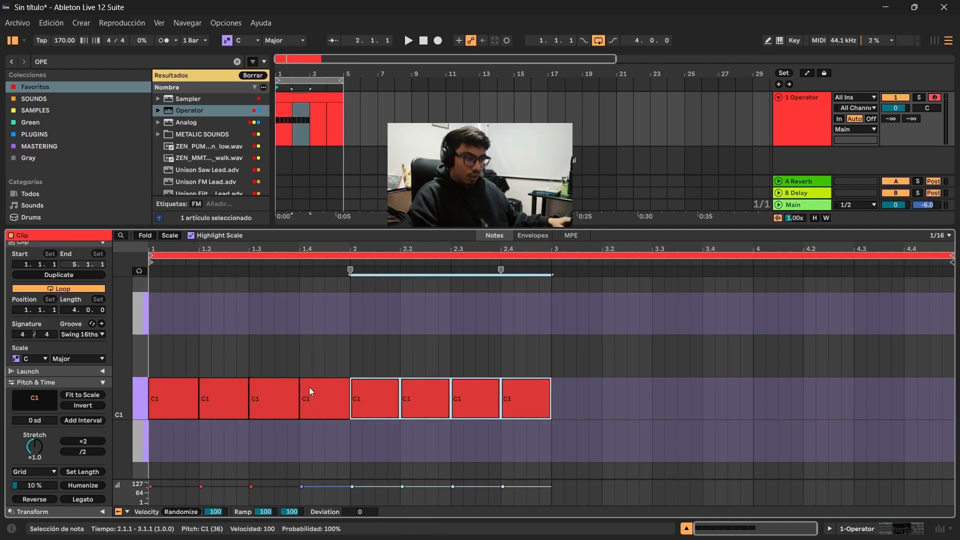
Step: Show the track's Operator device and set oscillator A's fixed frequency to 60 Hz during playback
double_click(801, 119)
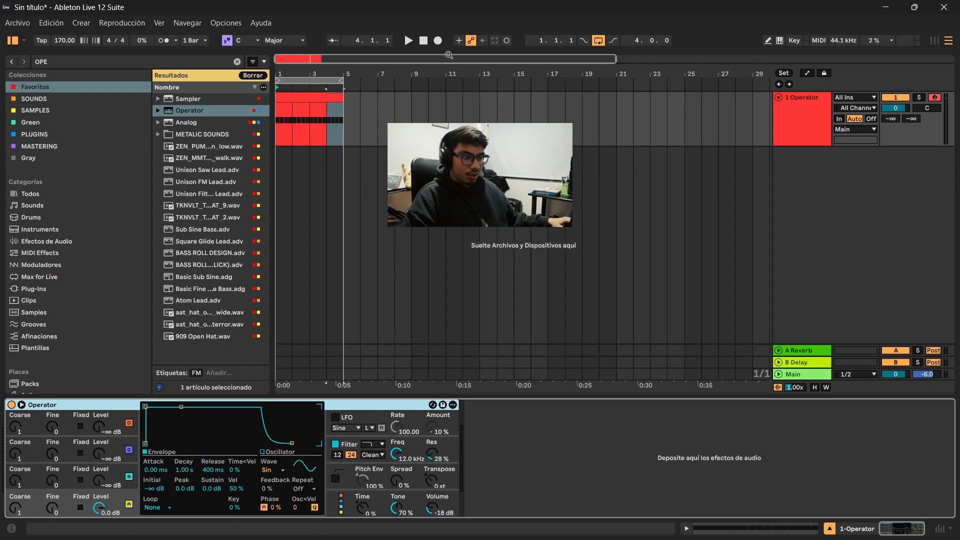
left_click(423, 42)
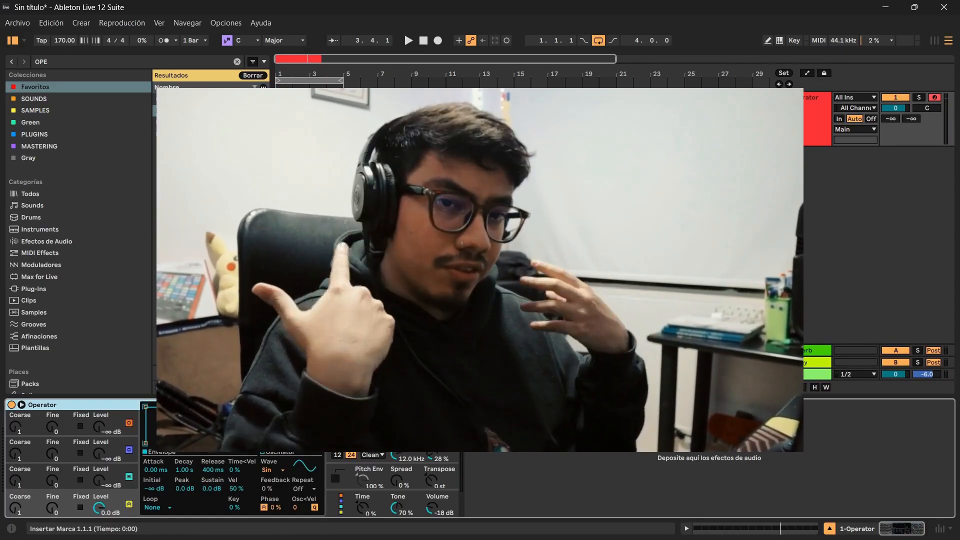
key("space")
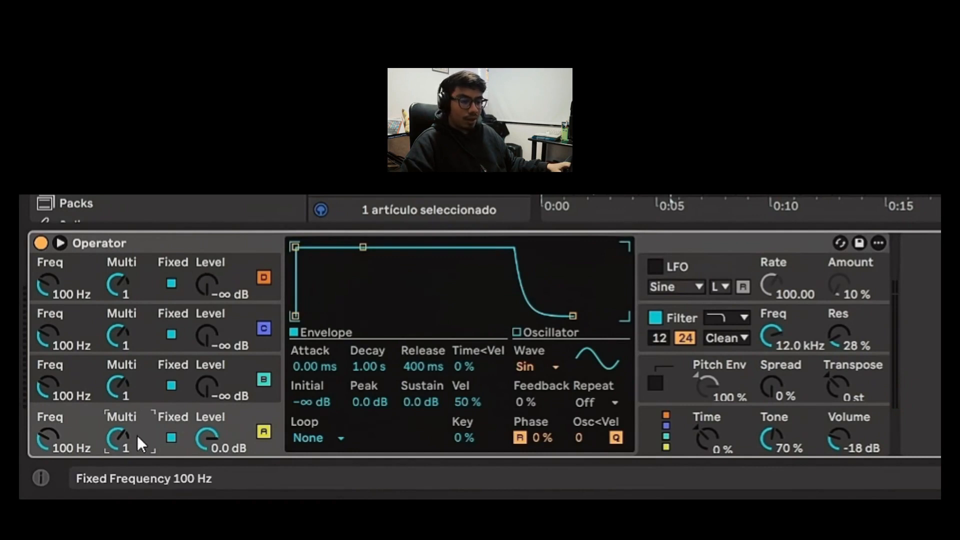
left_click(52, 442)
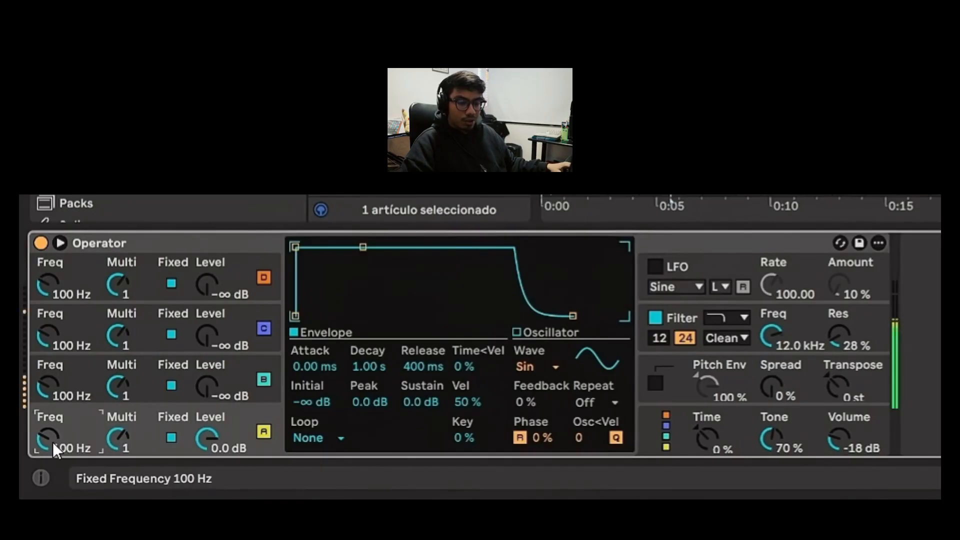
type("60")
key("Return")
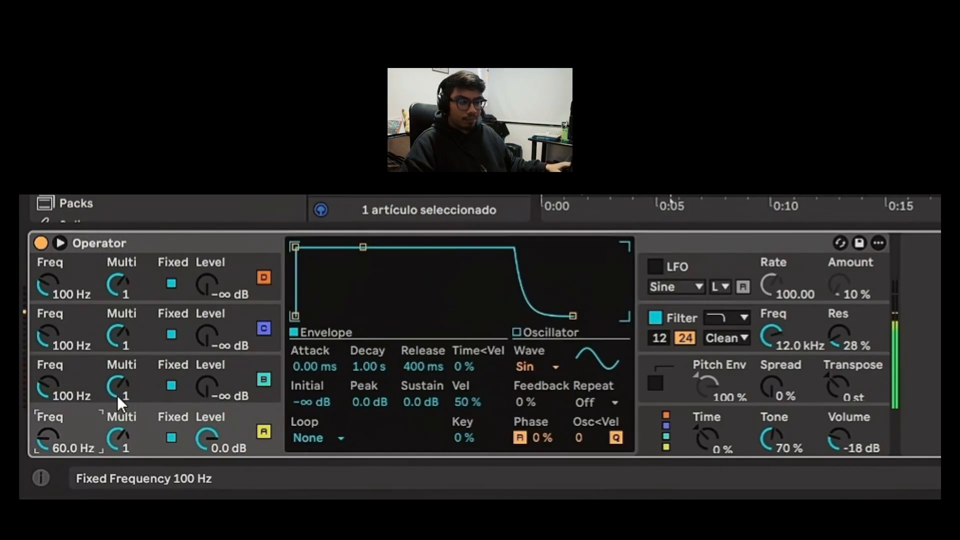
Step: Set the levels of oscillators B, C and D to -5.3 dB, -14 dB and -4.7 dB respectively
left_click(214, 392)
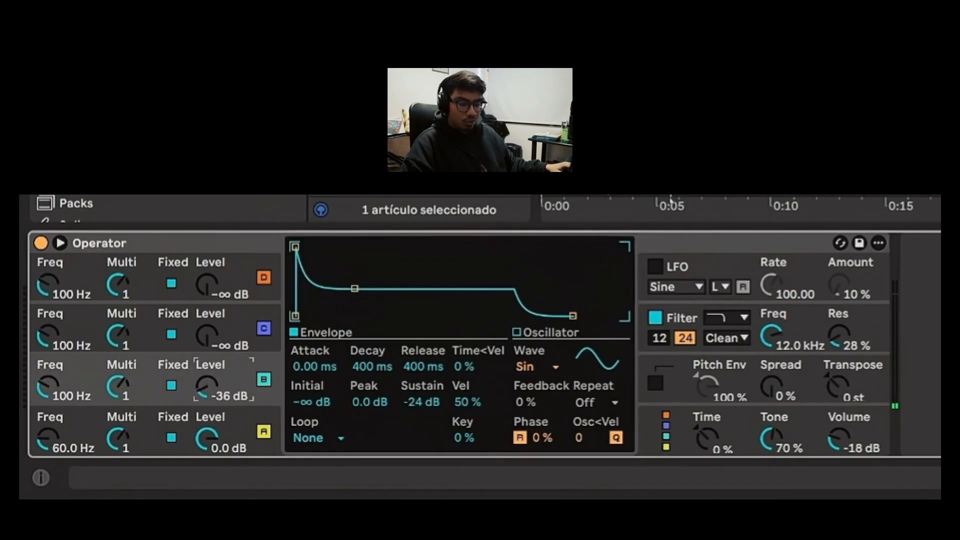
left_click_drag(212, 392, 212, 392)
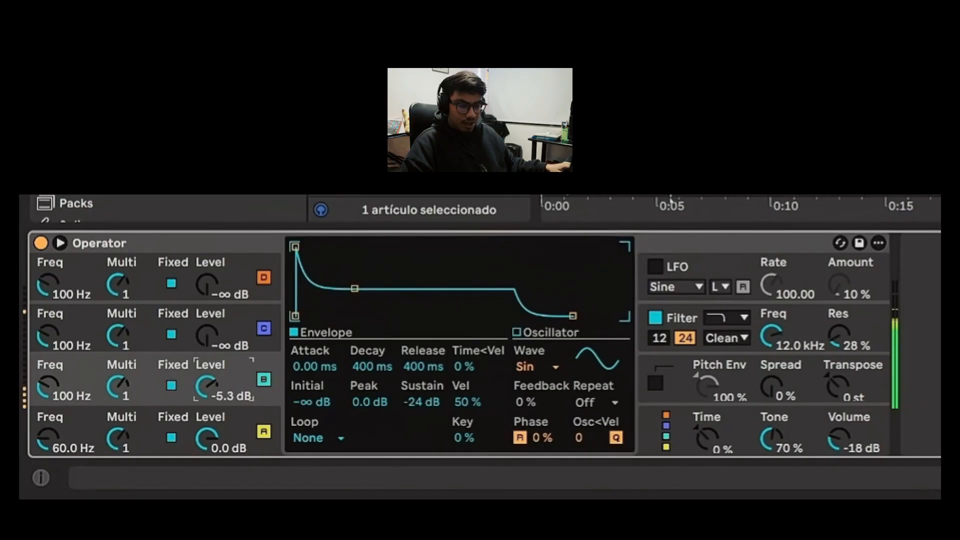
mouse_move(212, 336)
left_mouse_down()
mouse_move(212, 314)
mouse_move(212, 328)
left_mouse_up()
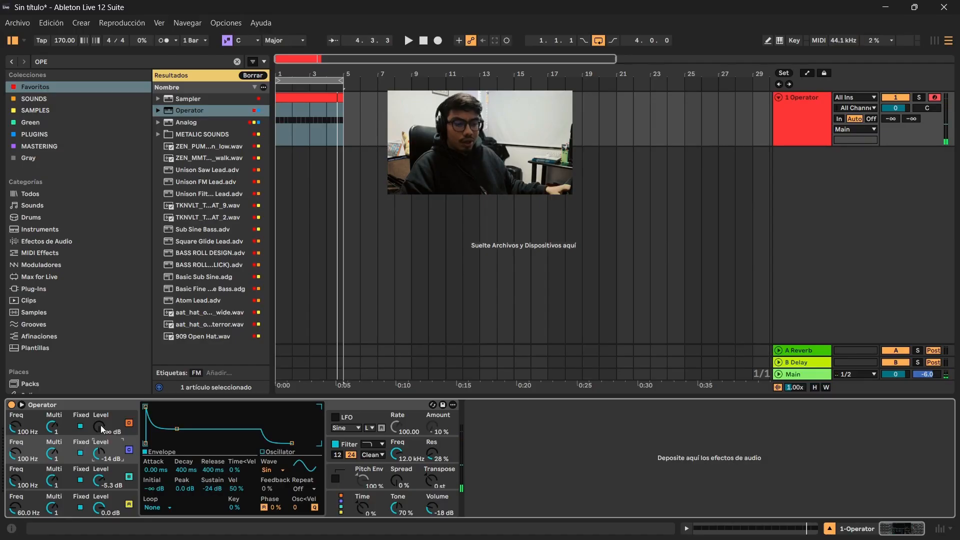
left_click(101, 425)
key("space")
left_click_drag(104, 428, 104, 402)
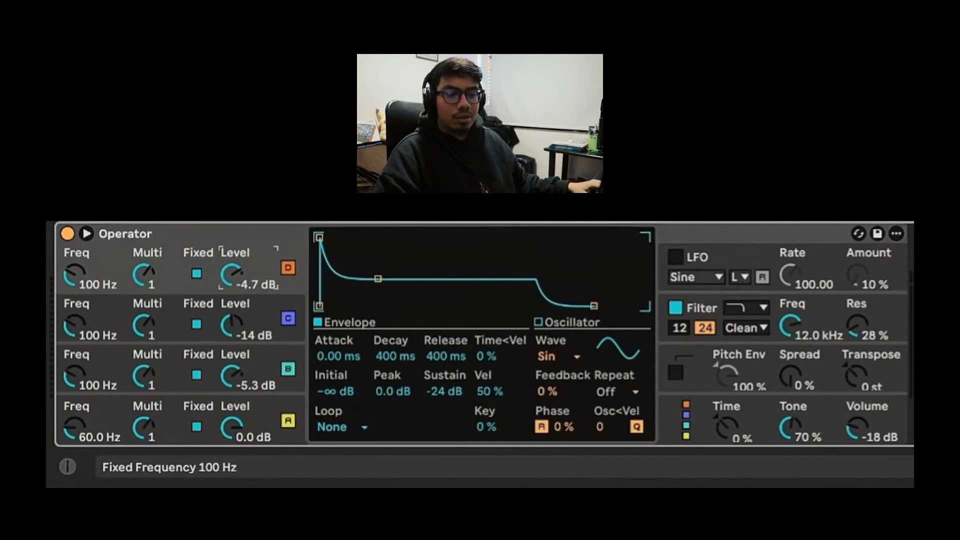
Step: Set the fixed frequencies of oscillators B, C and D to 30.7 Hz, 150 Hz and 10 Hz respectively
left_click(78, 275)
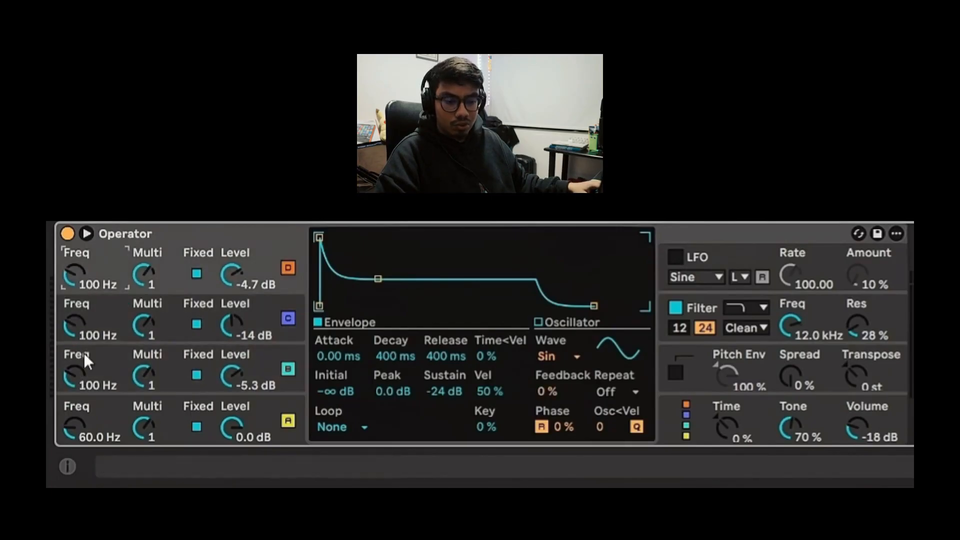
left_click_drag(78, 370, 79, 373)
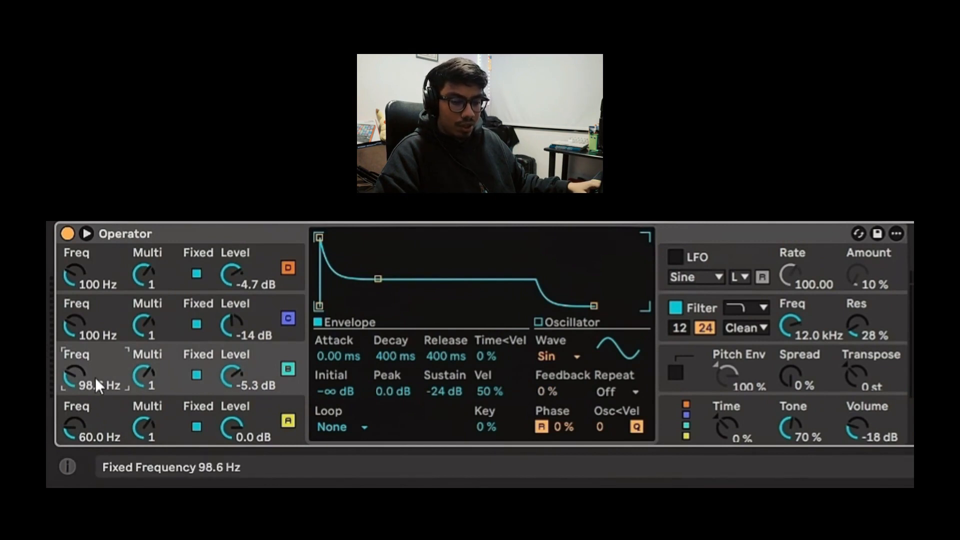
left_click_drag(85, 375, 85, 407)
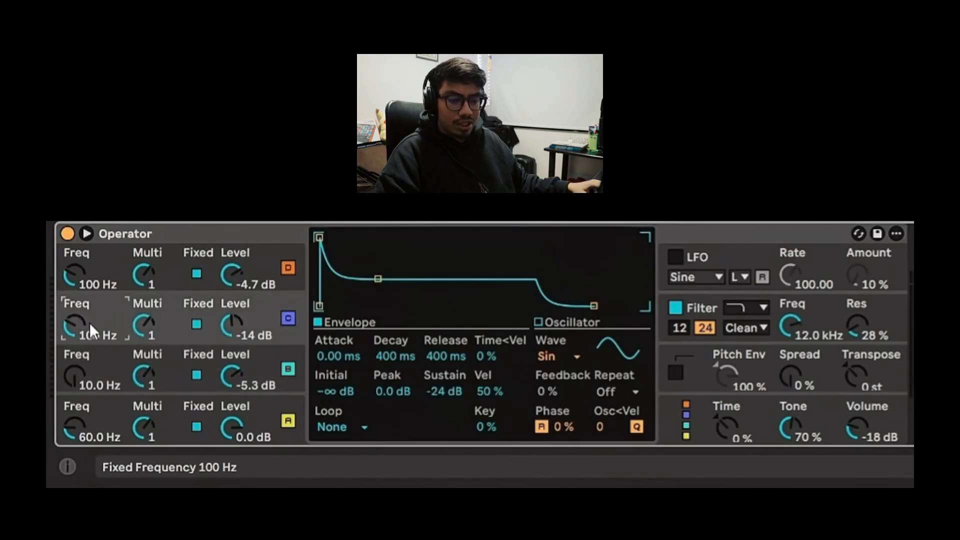
left_click_drag(78, 330, 74, 370)
left_click_drag(74, 274, 74, 280)
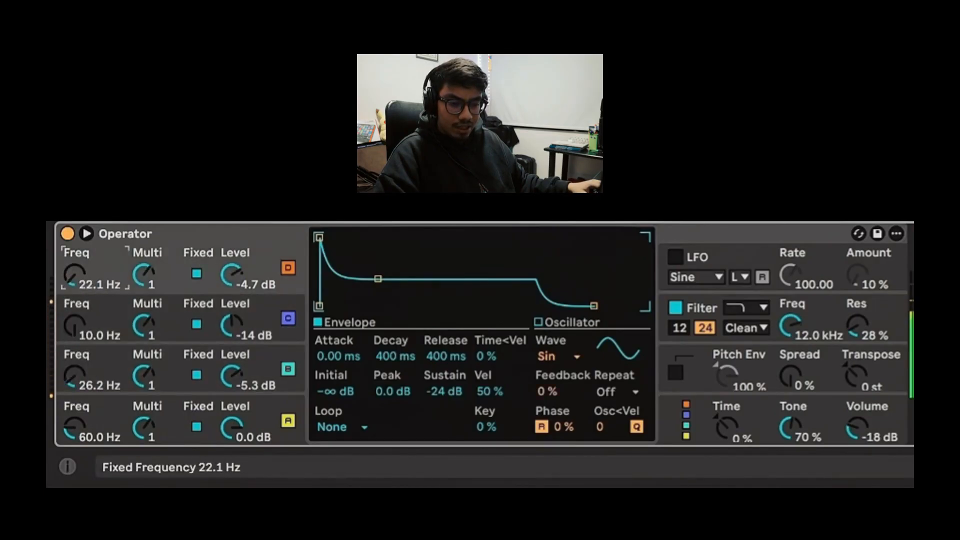
left_click_drag(74, 280, 74, 277)
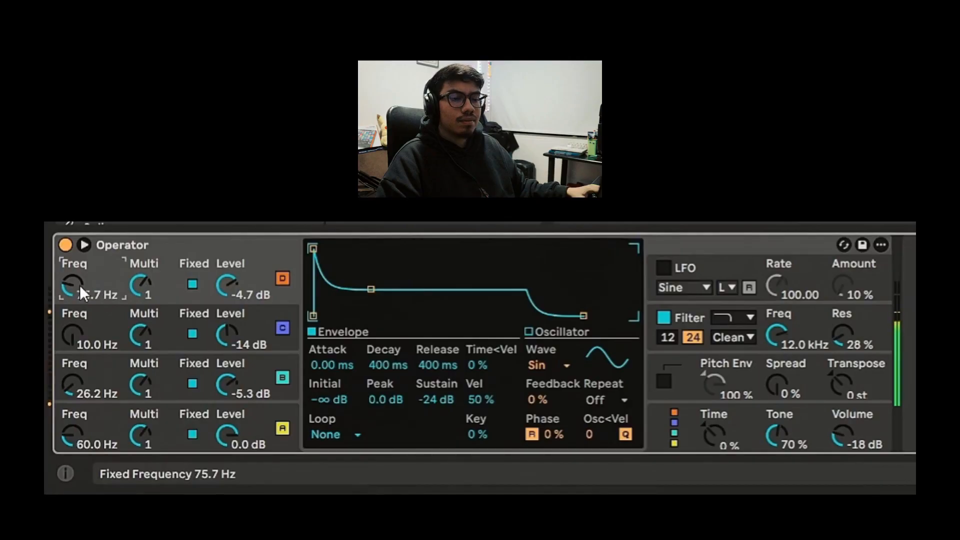
left_click_drag(19, 427, 19, 429)
left_click_drag(74, 284, 74, 288)
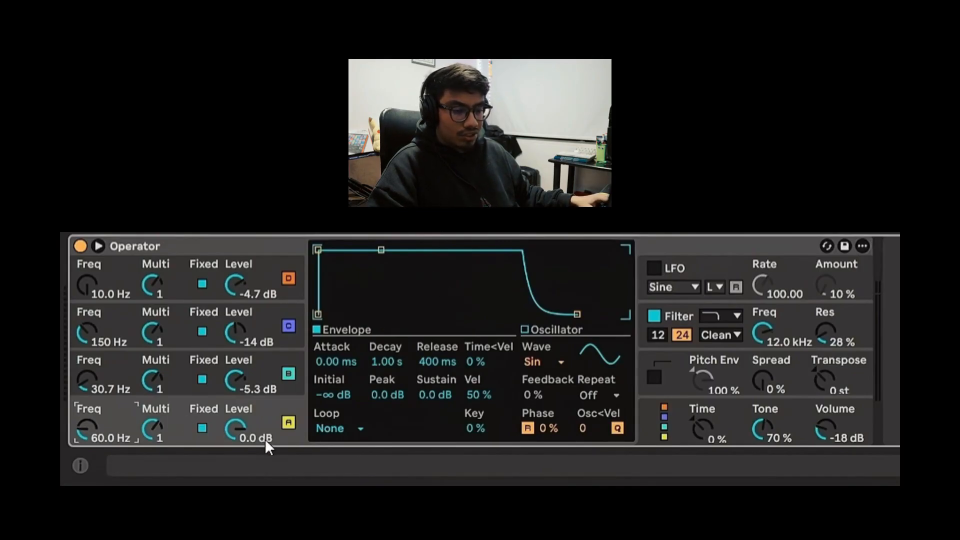
Step: Review the envelope settings of oscillators A, B, C and D one after another
left_click(178, 324)
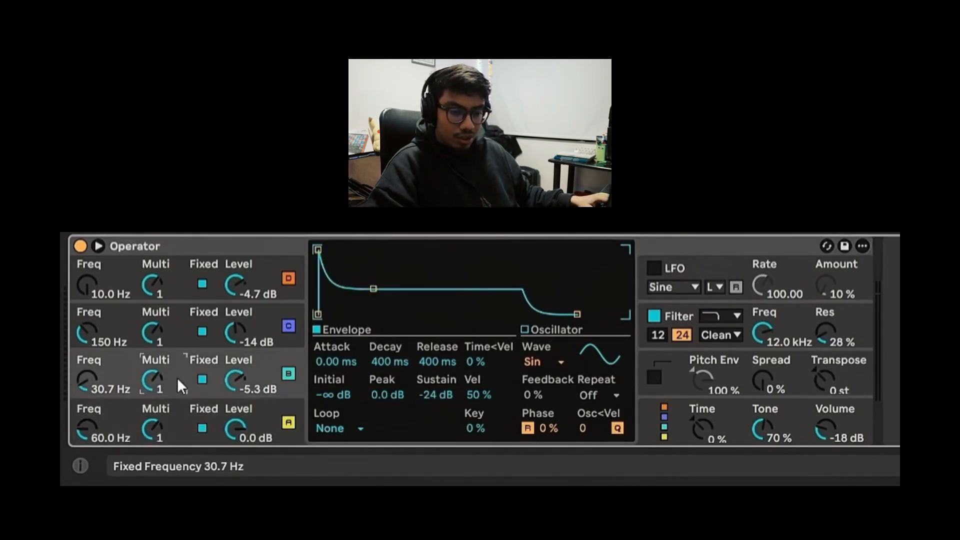
left_click(178, 277)
left_click(181, 325)
left_click(185, 377)
left_click(182, 425)
left_click(177, 339)
left_click(182, 283)
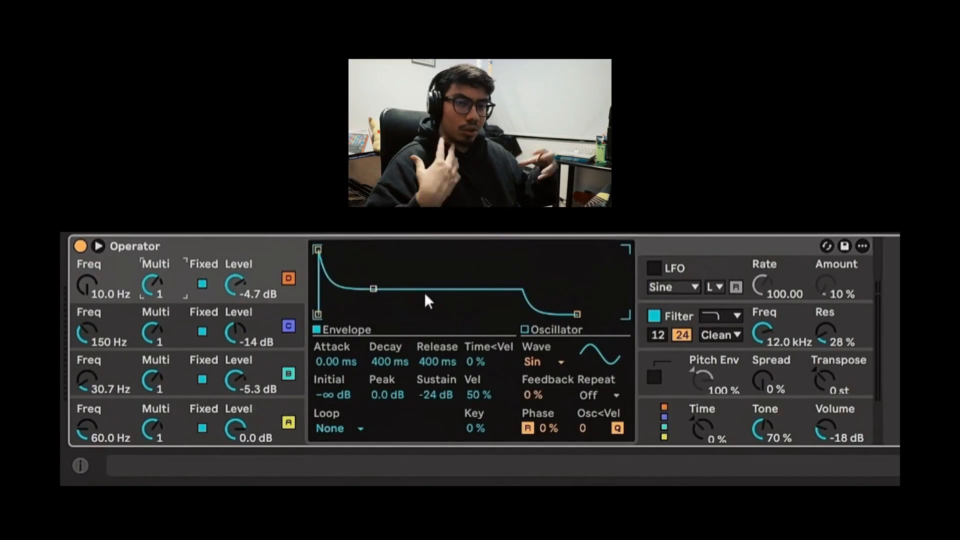
Step: Lower the envelope sustain of oscillators A and B to the minimum and set B's decay to about 1.03 s
left_click(203, 426)
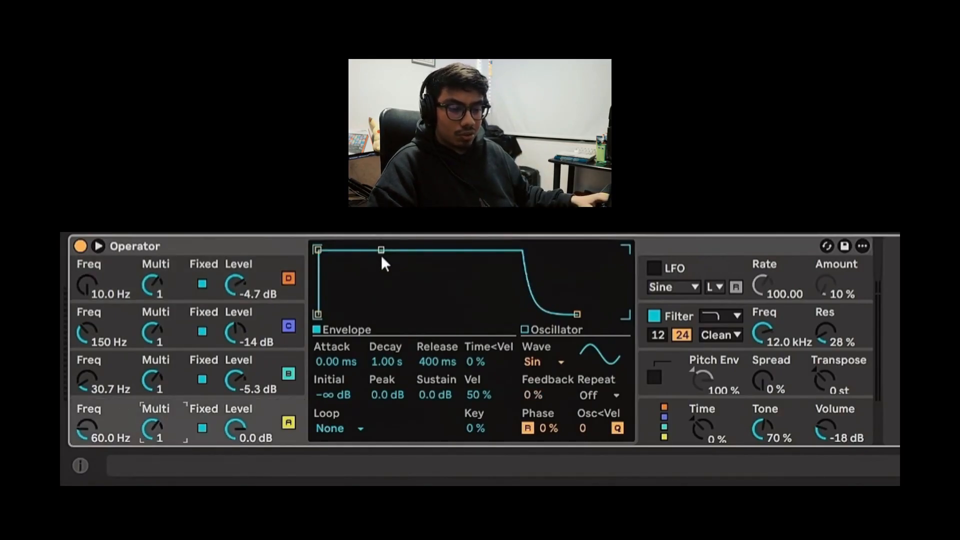
left_click_drag(381, 250, 376, 314)
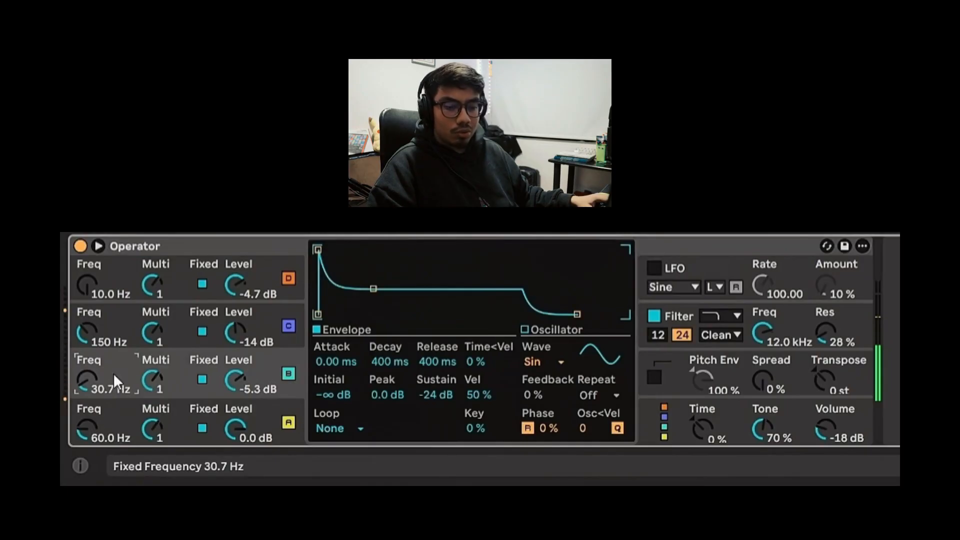
left_click_drag(373, 288, 363, 314)
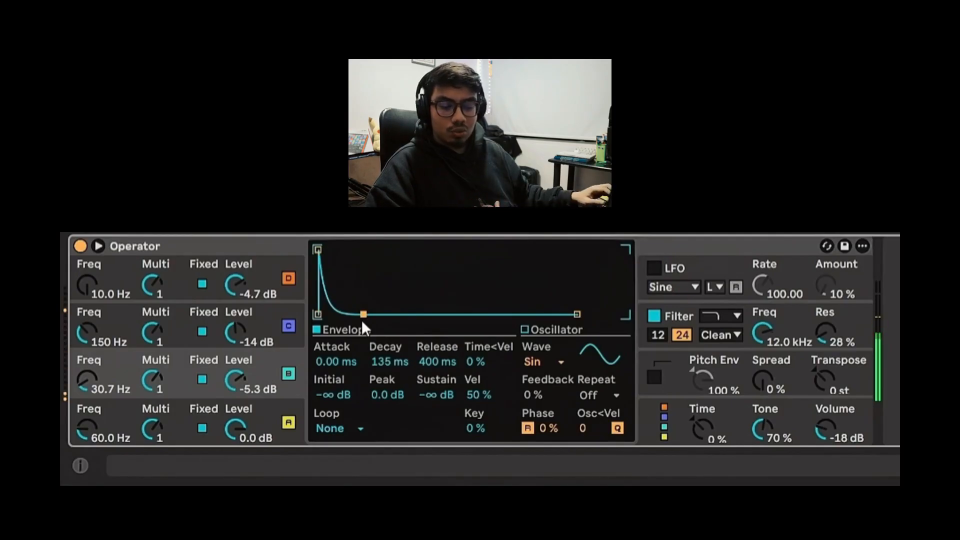
left_click_drag(364, 314, 352, 314)
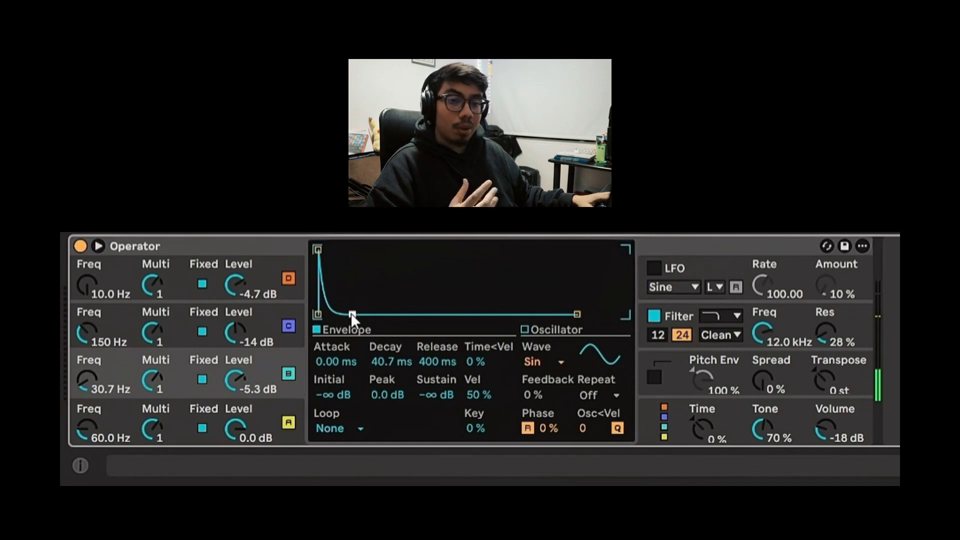
left_click_drag(352, 314, 381, 314)
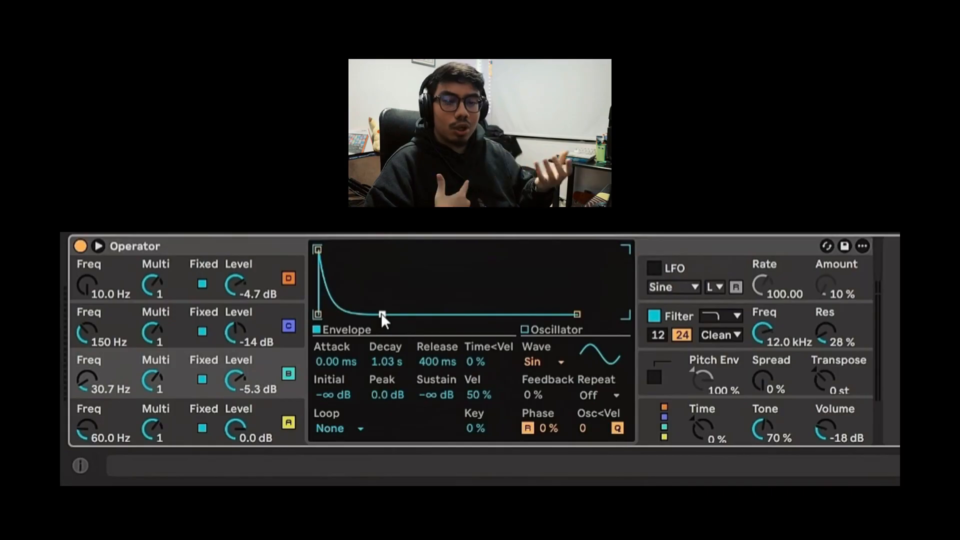
Step: Lower the sustain of oscillators C and D to -∞ dB, with decays around 58 ms and 1.66 s, and set D's frequency to 2 kHz
left_click(125, 330)
left_click_drag(374, 288, 355, 314)
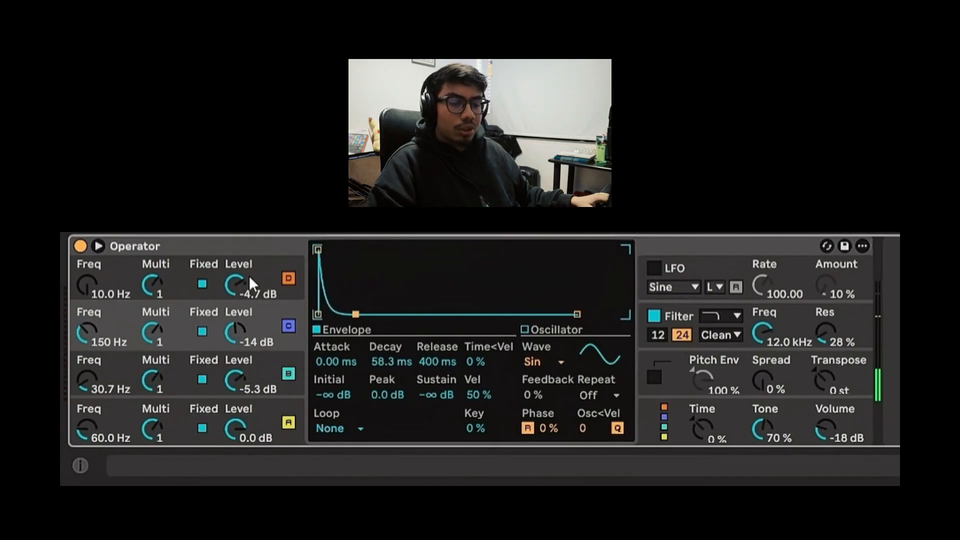
left_click(185, 279)
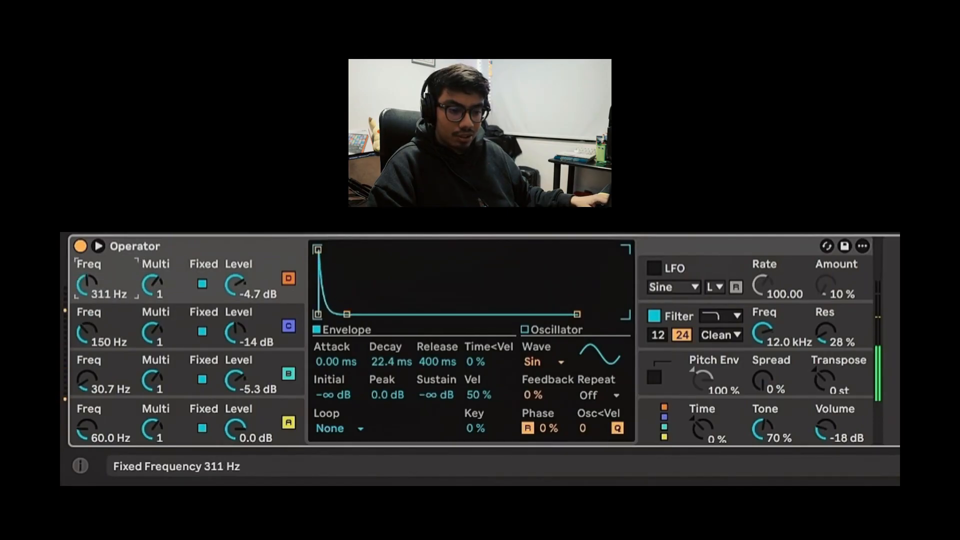
left_click_drag(347, 314, 385, 315)
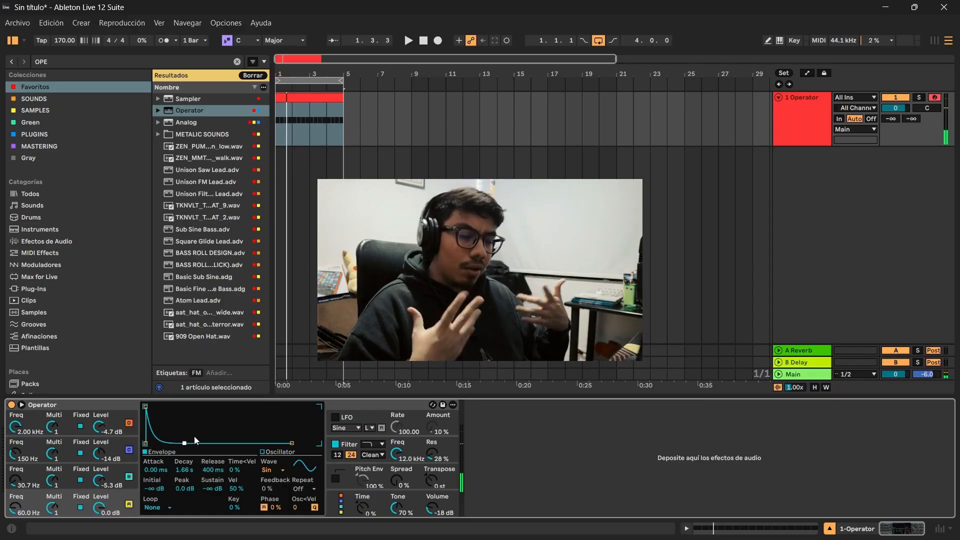
Step: Enable a synced sine LFO at rate 1/16 and amount 47%, with a 719 ms envelope decay and -∞ dB sustain
key("space")
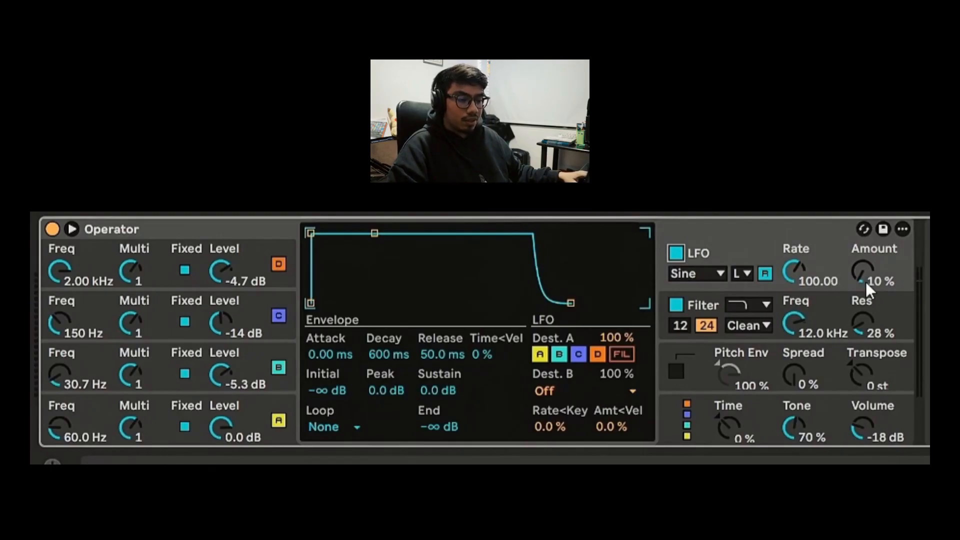
left_click_drag(862, 274, 862, 260)
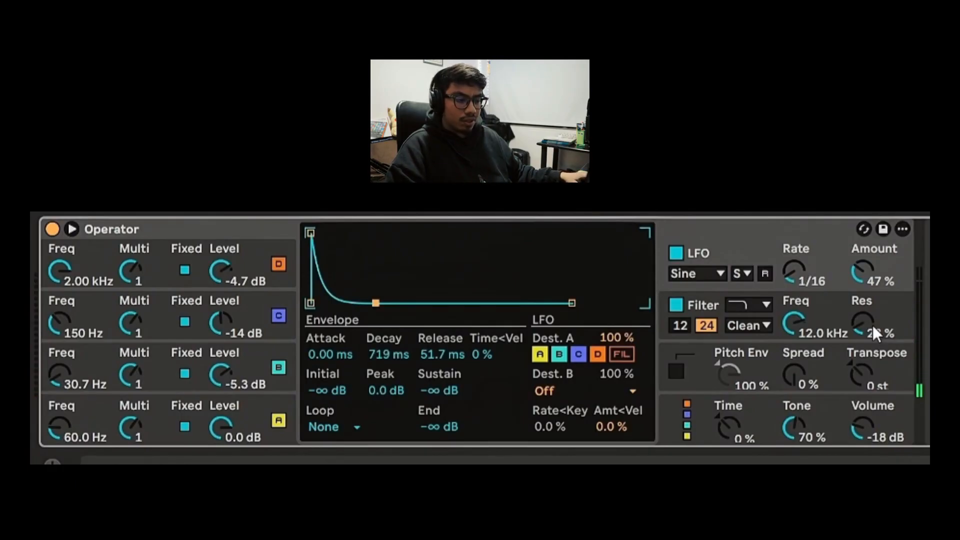
Step: Set the filter to 13 kHz with 0% resonance and enable the pitch envelope at -100%, with Time at 15%
left_click(890, 326)
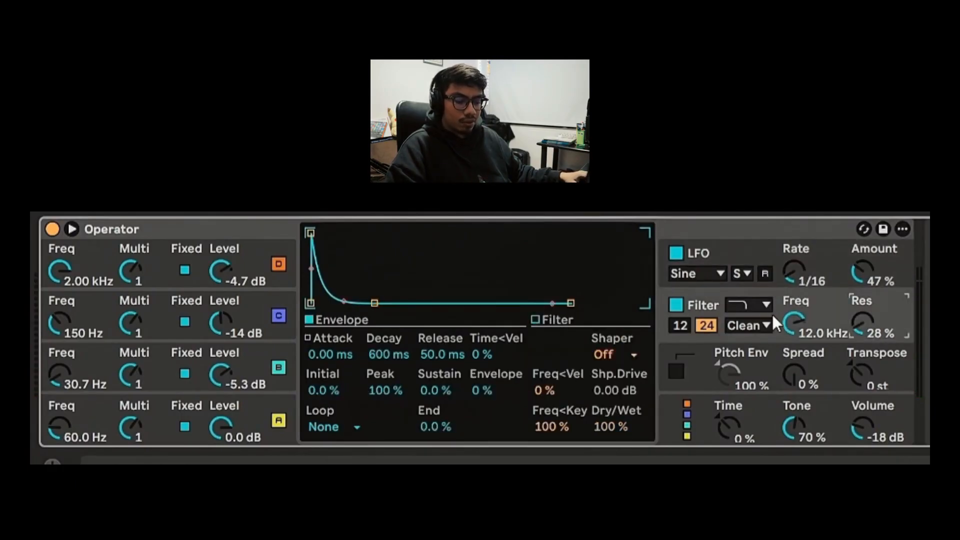
left_click(678, 373)
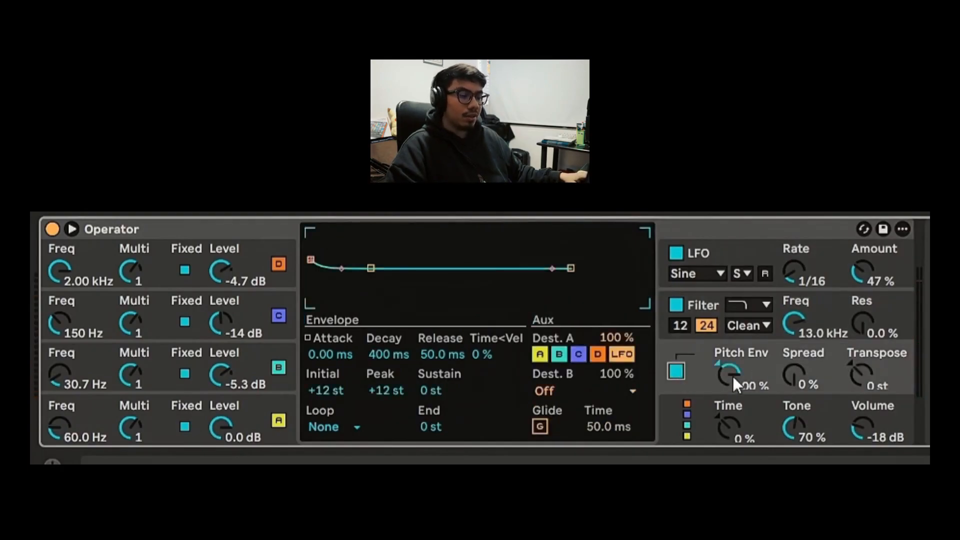
left_click_drag(730, 376, 730, 418)
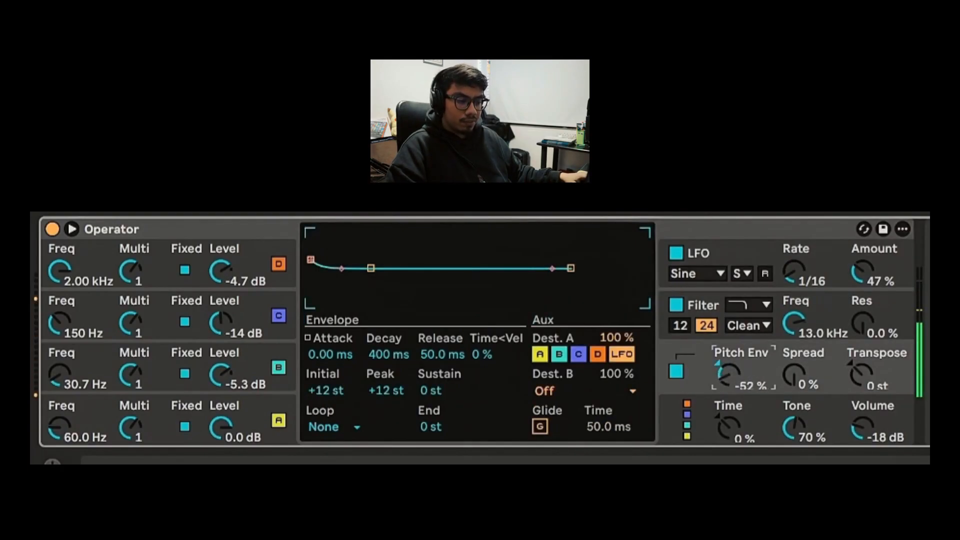
left_click(726, 412)
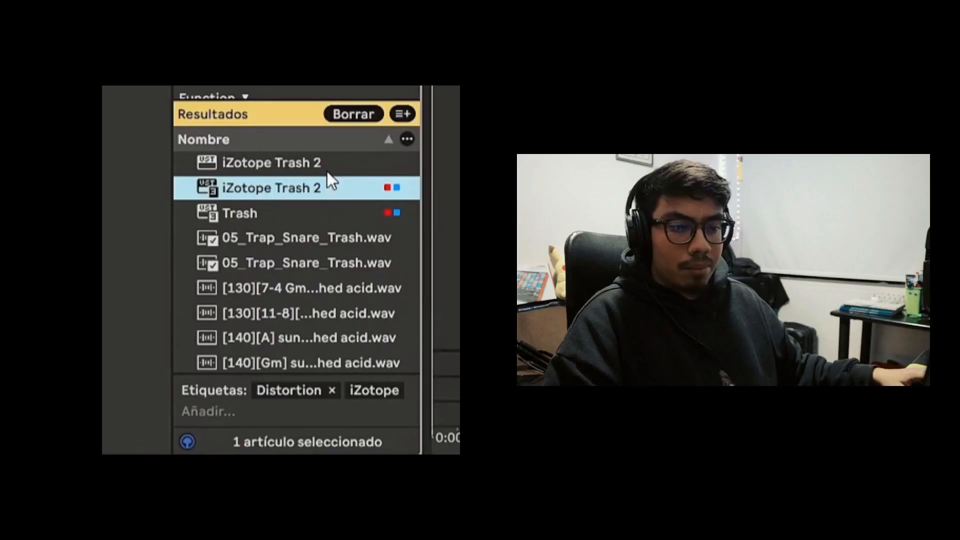
Step: Add the Trash distortion plug-in after Operator on the track
left_click(280, 214)
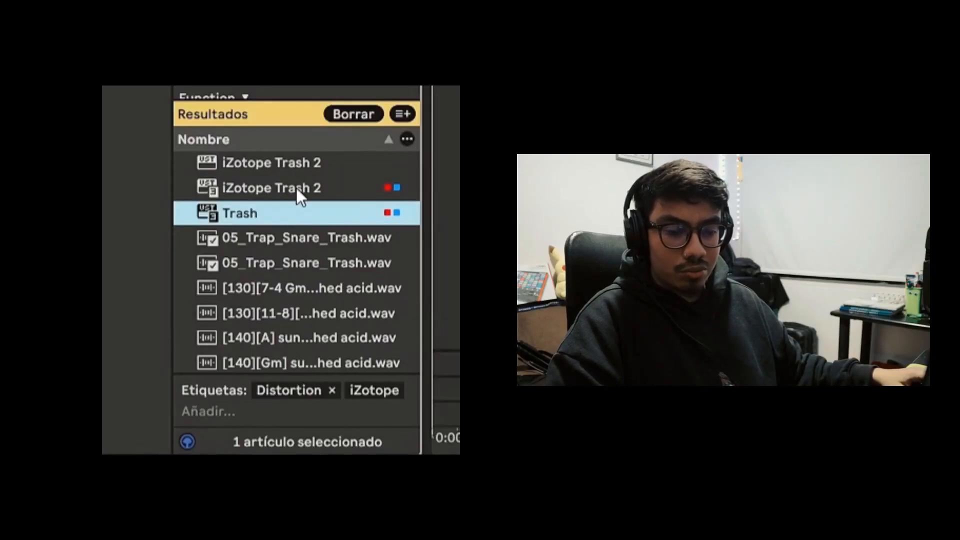
left_click(343, 189)
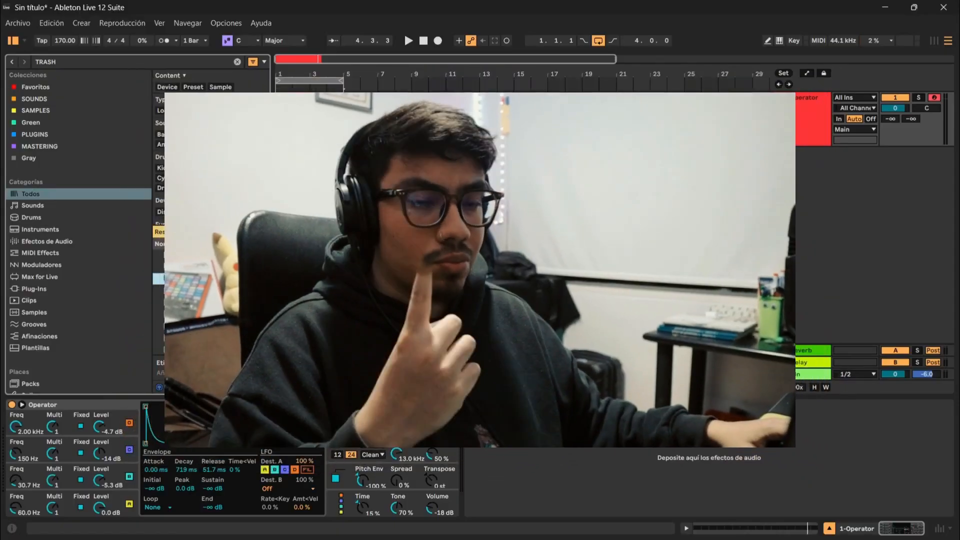
left_click_drag(200, 279, 484, 444)
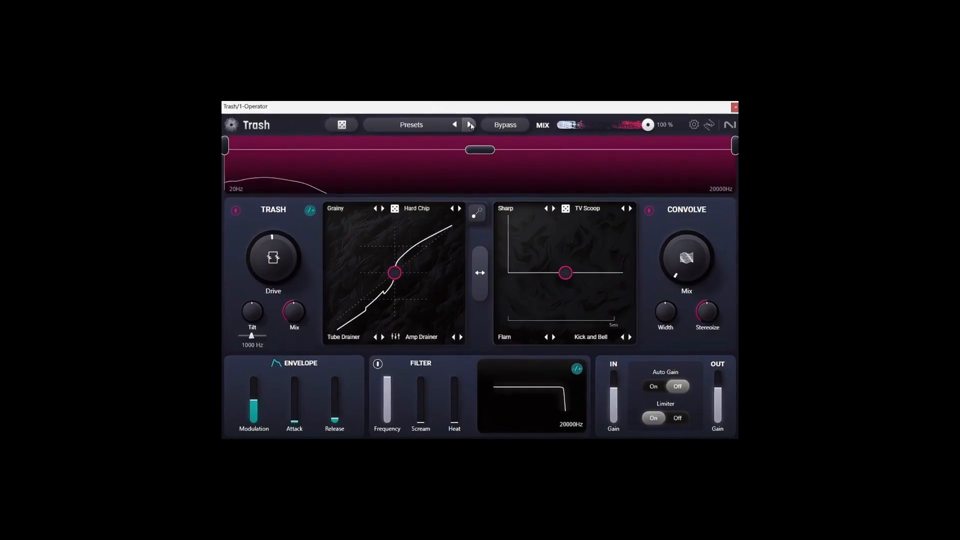
Step: Audition Trash presets in order, including Attitude, Auto Filter Bass, Broken Speaker, Darken My Day, Disintegrational obesity, Dystopian and Knarrzbass
left_click(470, 122)
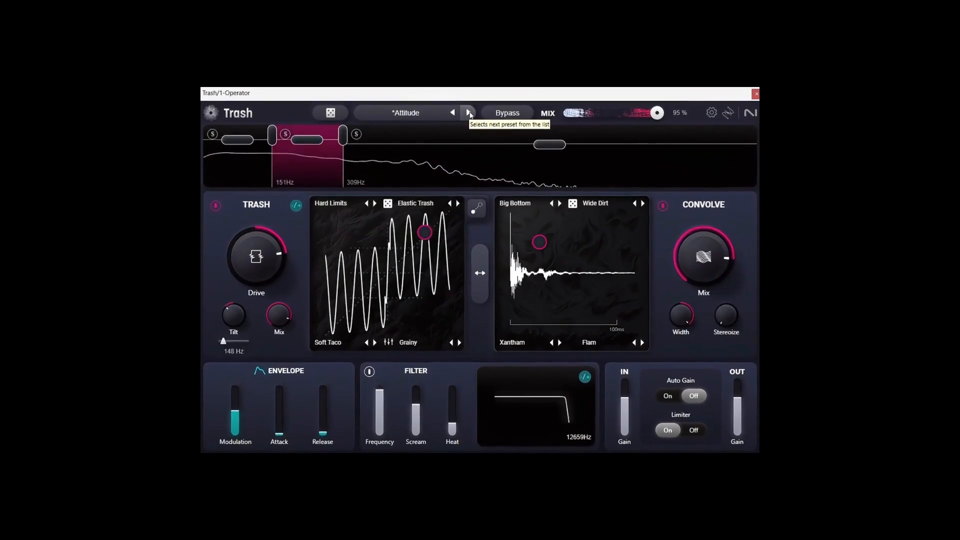
left_click(468, 113)
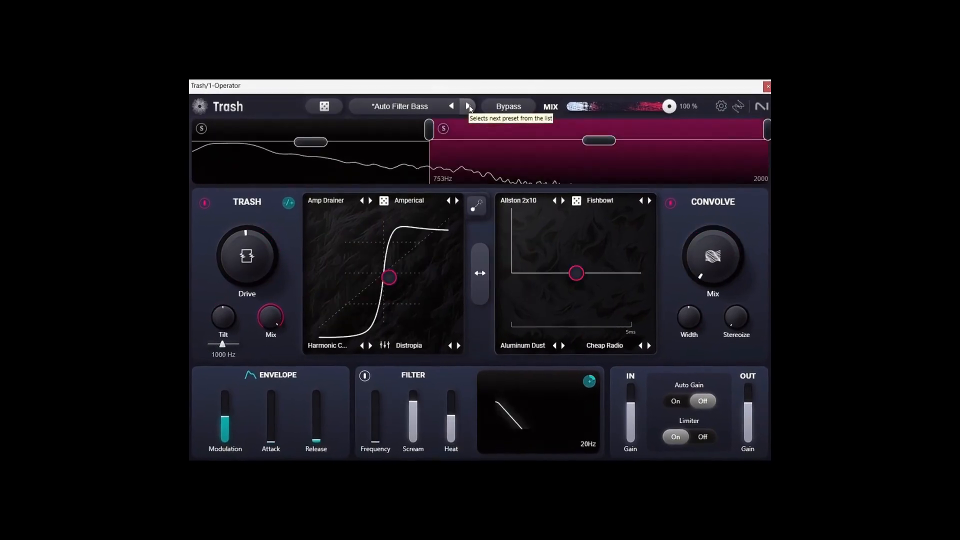
left_click(469, 105)
left_click(469, 105)
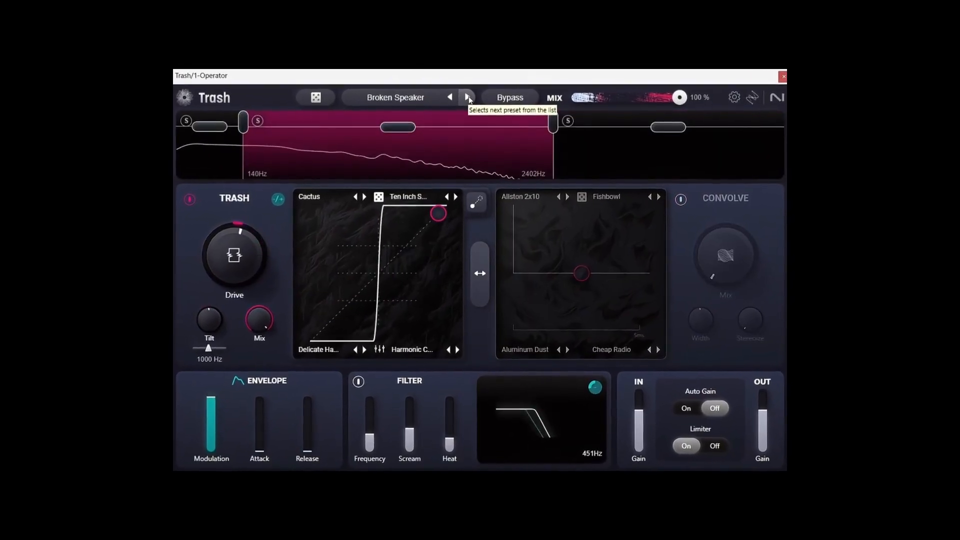
left_click(469, 105)
left_click(468, 96)
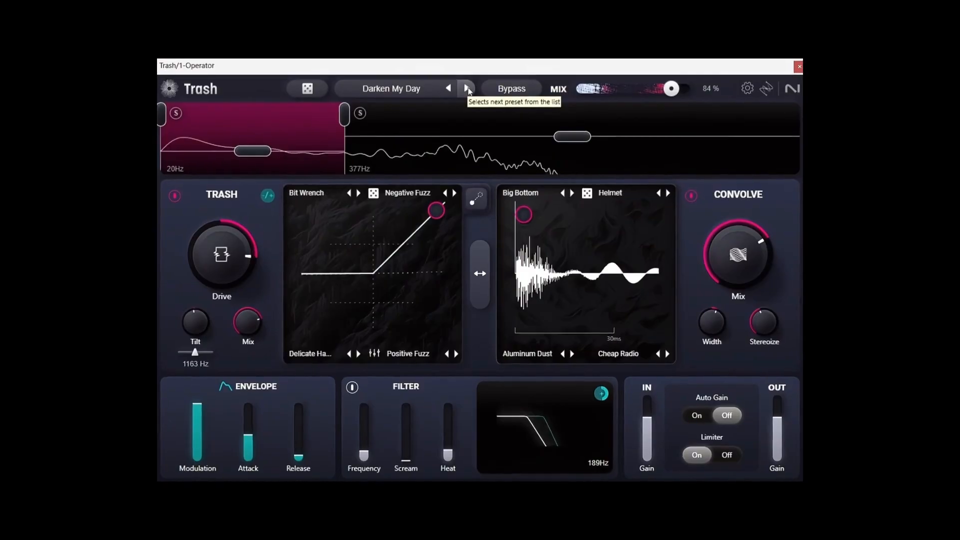
left_click(467, 86)
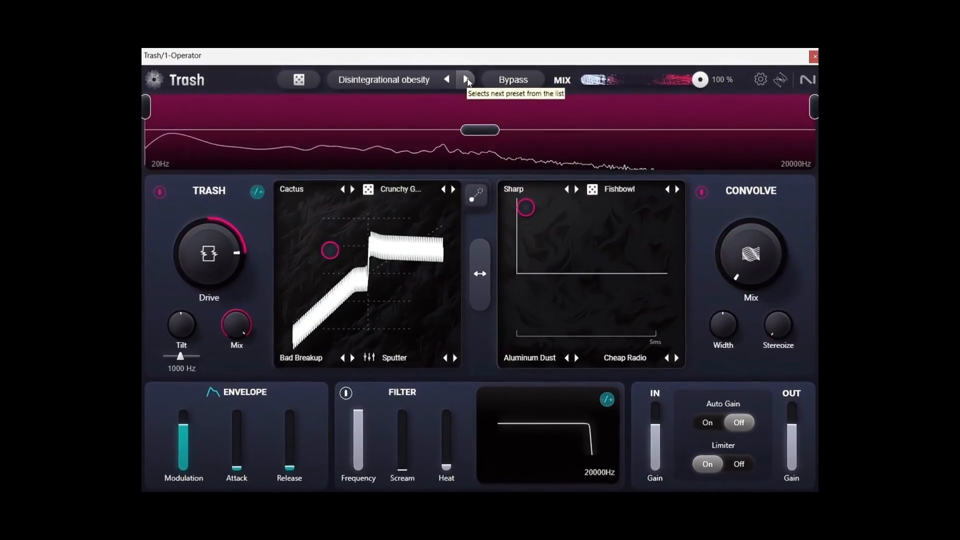
left_click(467, 86)
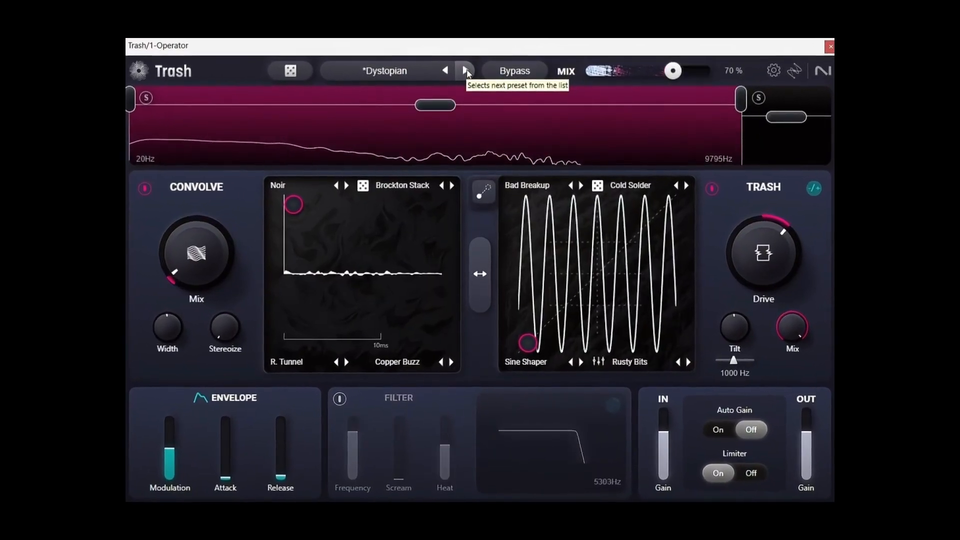
left_click(466, 78)
left_click(466, 69)
left_click(466, 69)
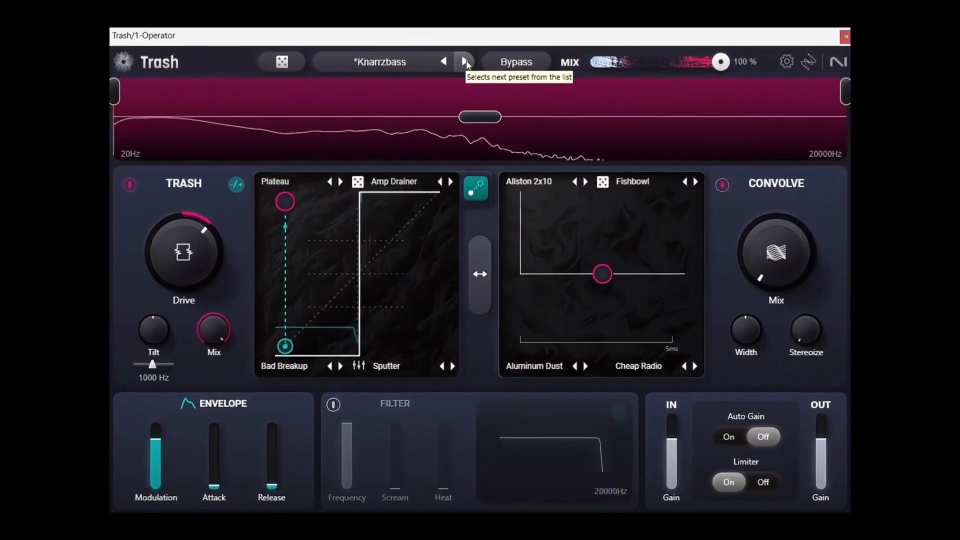
left_click(466, 60)
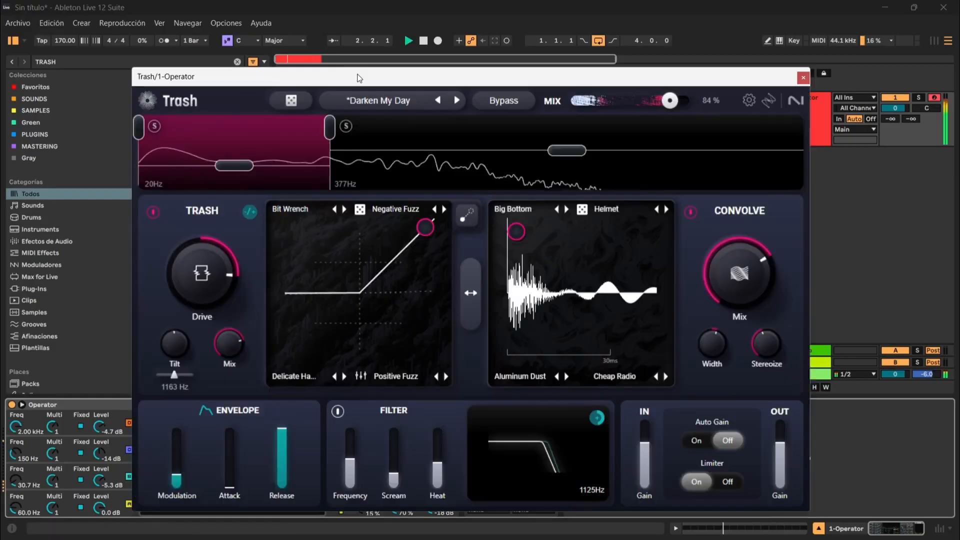
Step: Move the Trash window clear with Darken My Day loaded, stop playback, and close the plug-in window
left_click_drag(359, 77, 364, 66)
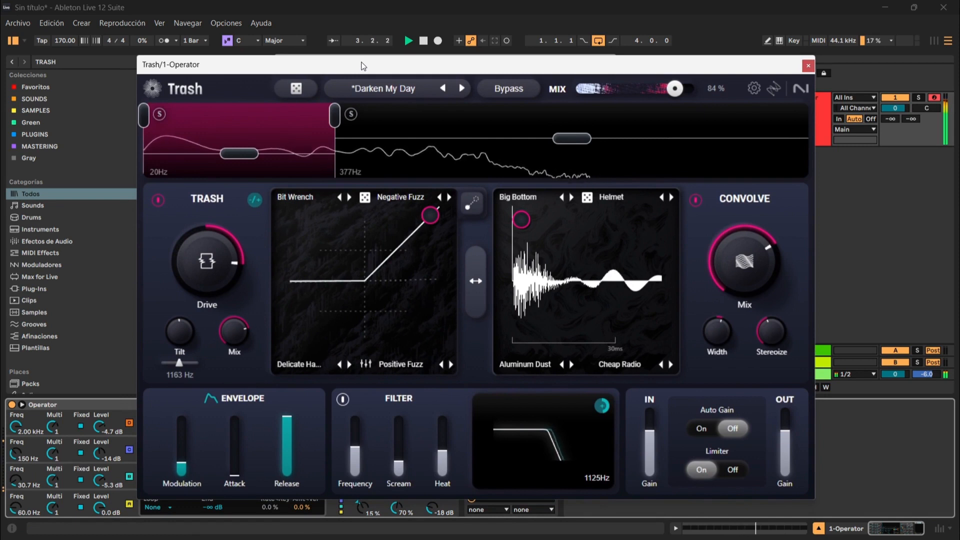
key("space")
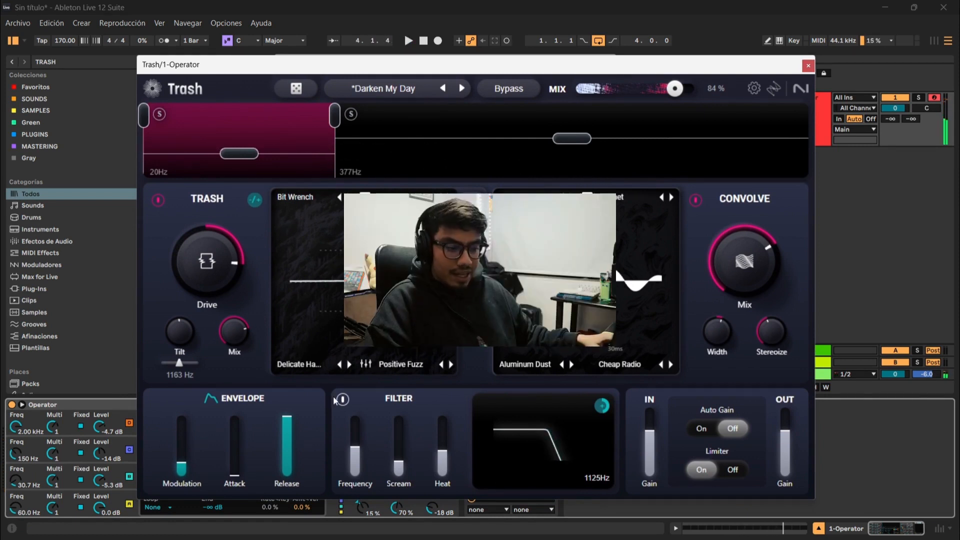
left_click(808, 66)
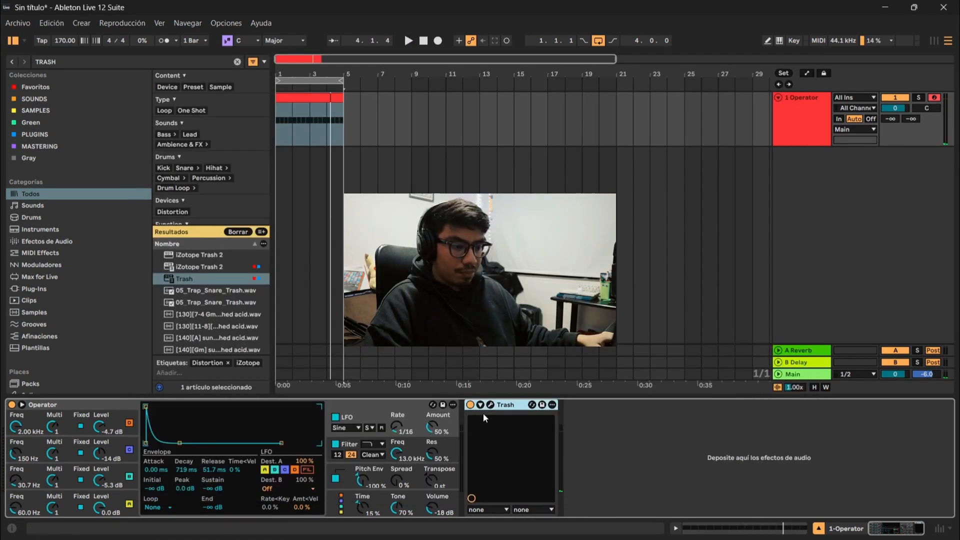
Step: Switch off the Trash device, search the browser for TRASH 2, and add iZotope Trash 2 after it
left_click(471, 405)
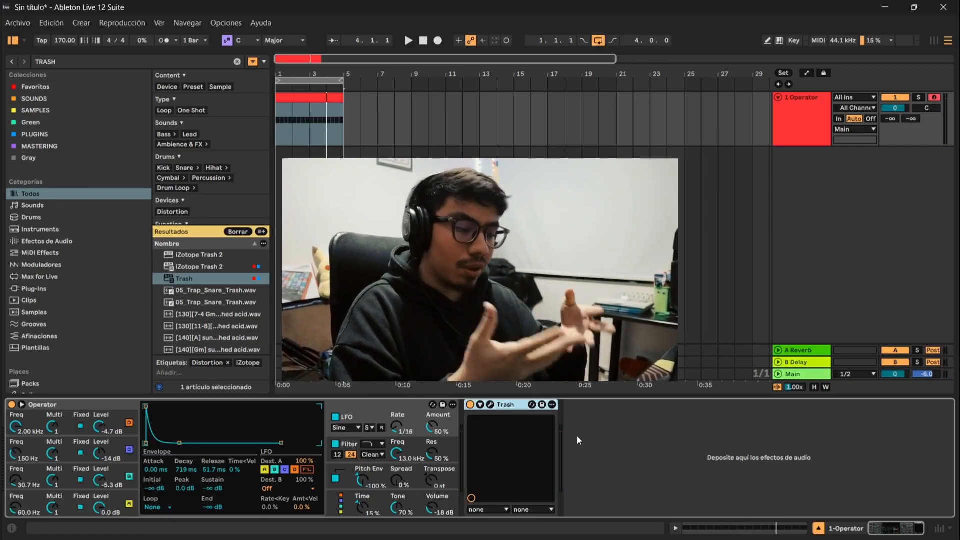
left_click(237, 62)
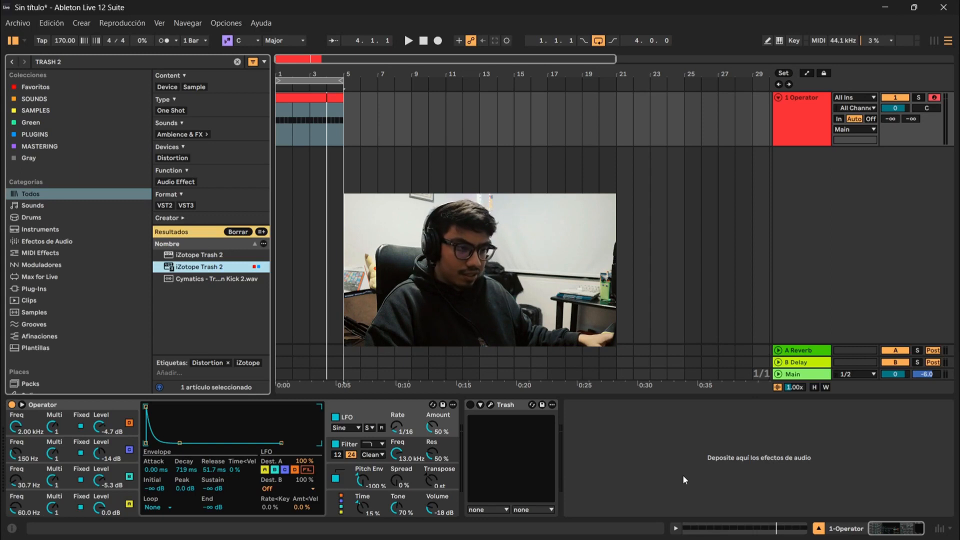
key("Return")
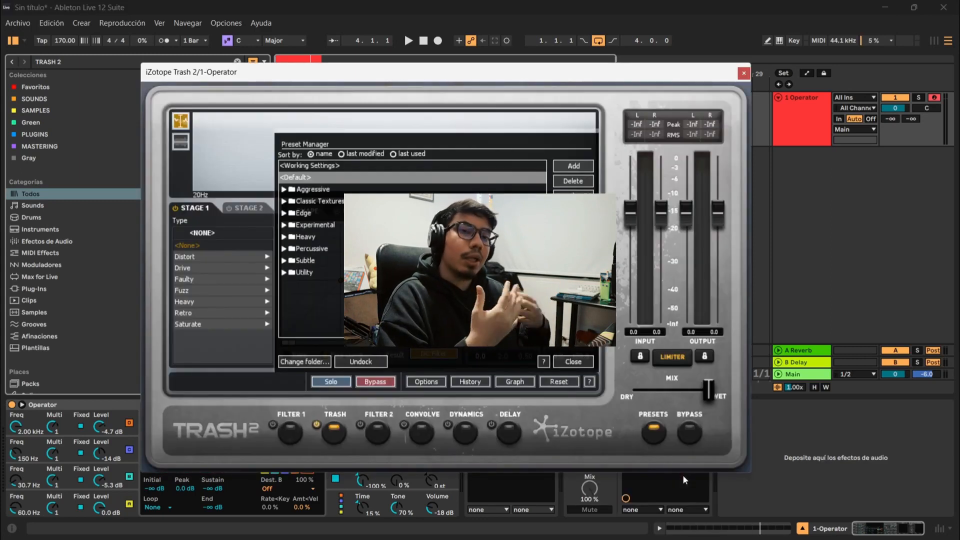
Step: Audition the Aggressive presets in iZotope Trash 2, from Bad Wiring Slam through Boxed In, Clear Out The Middle and Come In Come In
double_click(314, 190)
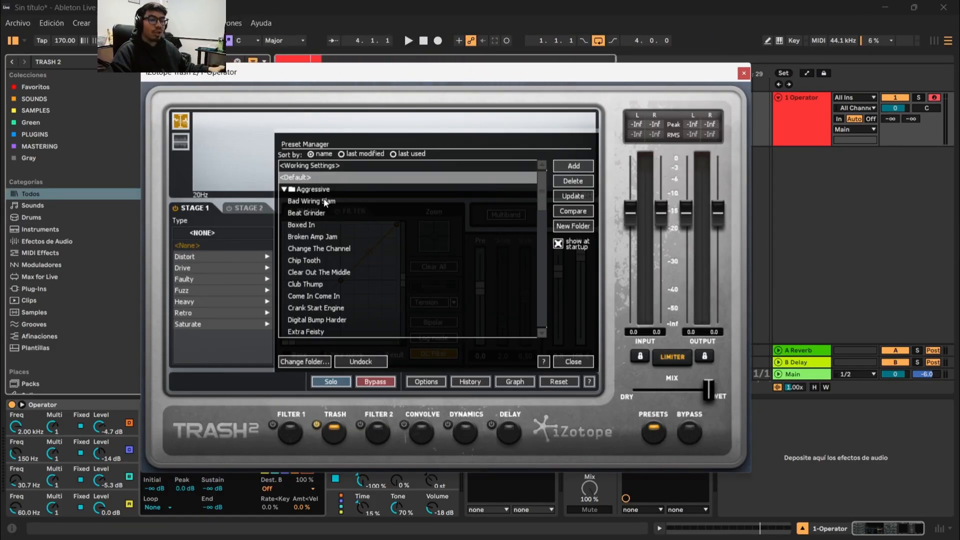
left_click(323, 213)
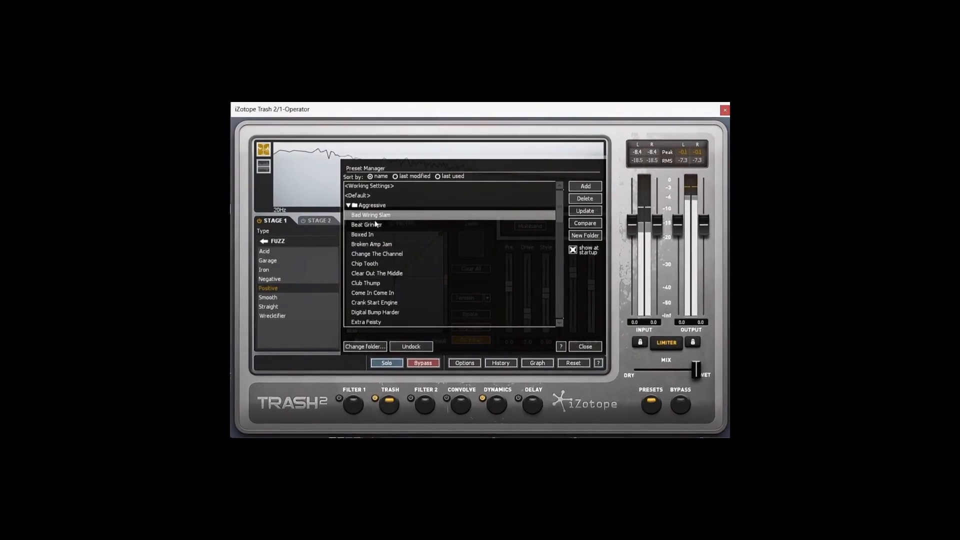
left_click(373, 233)
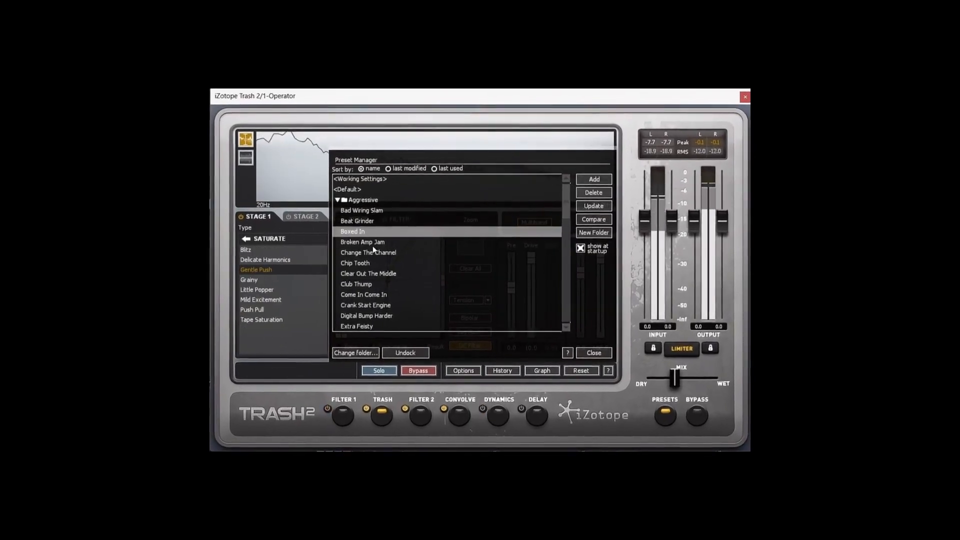
left_click(369, 252)
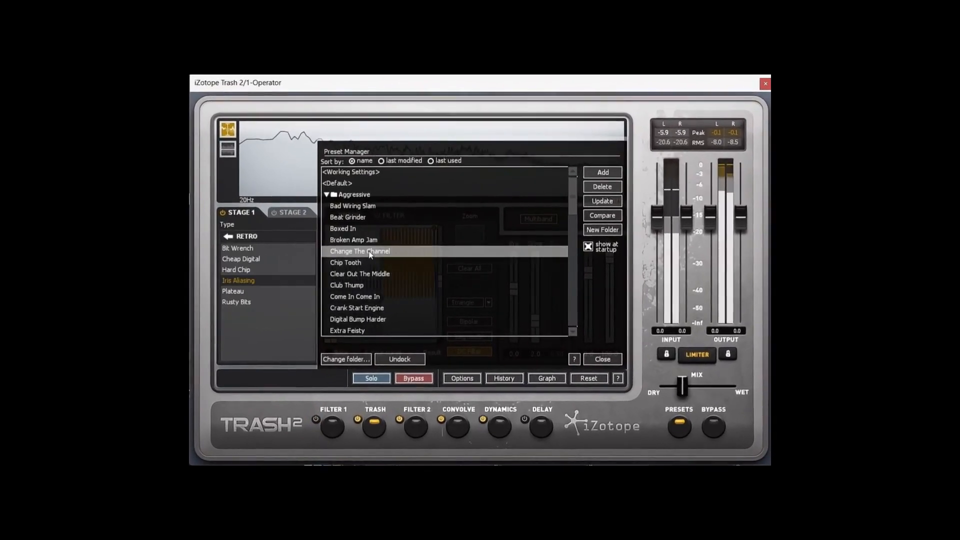
left_click(368, 262)
left_click(366, 274)
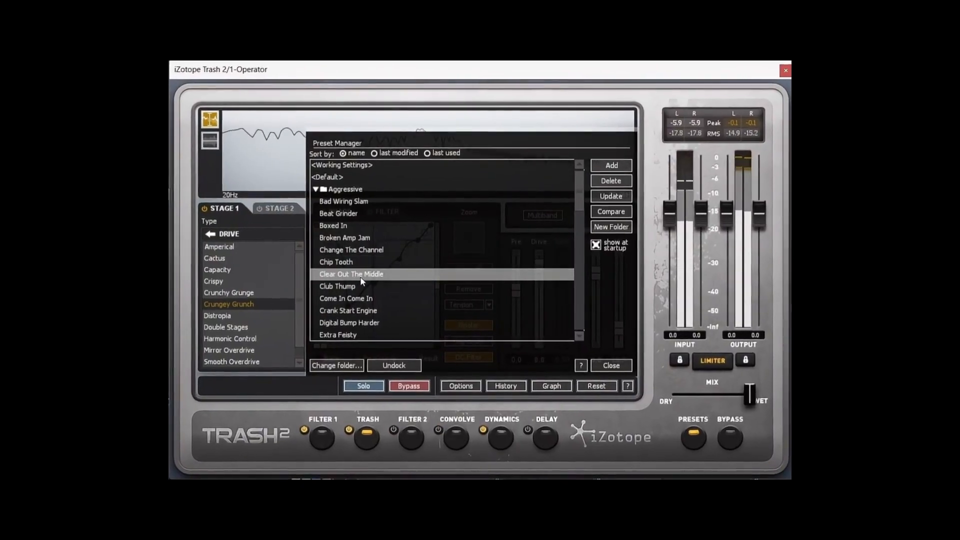
left_click(361, 289)
scroll(357, 288, "down", 1)
left_click(356, 288)
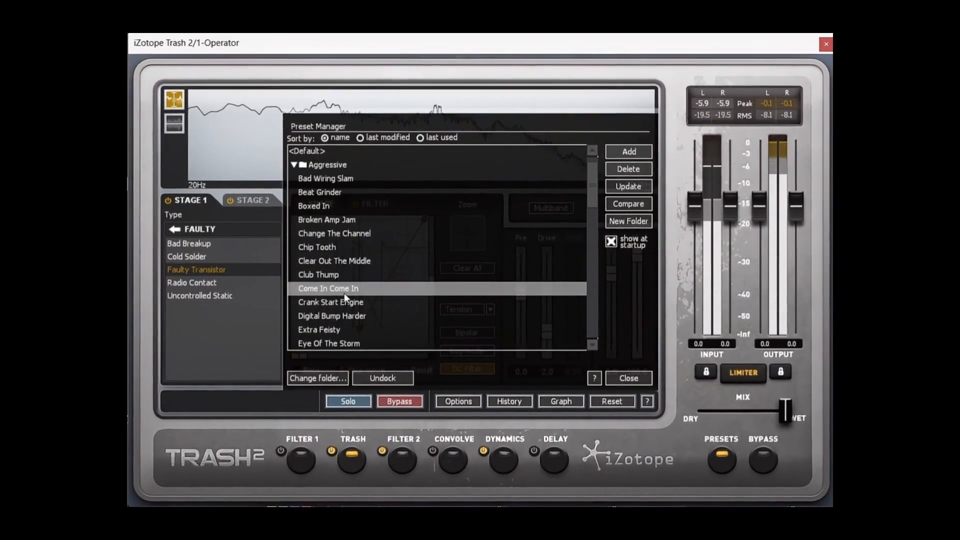
left_click(353, 300)
scroll(332, 305, "down", 1)
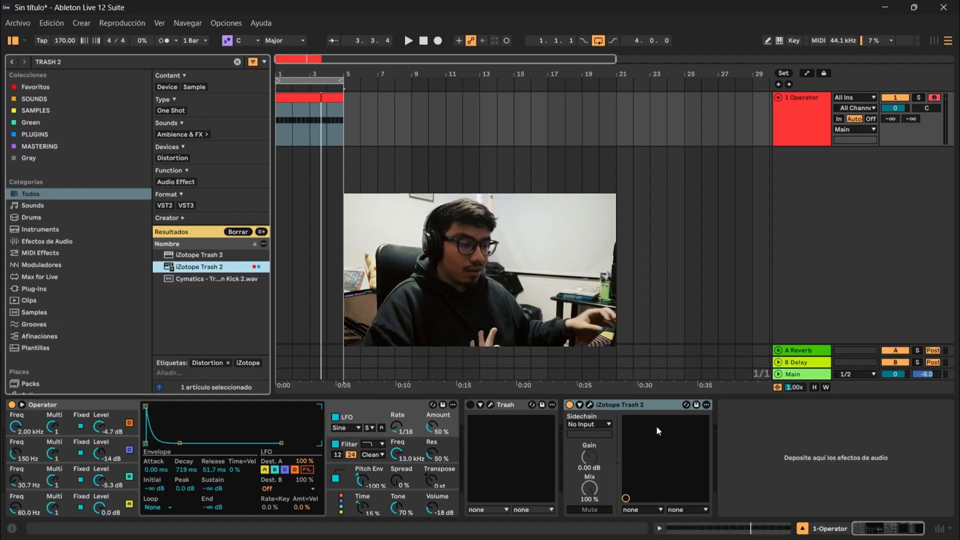
Step: Switch the Trash device back on and play the loop through Trash followed by iZotope Trash 2
key("space")
key("space")
left_click(470, 404)
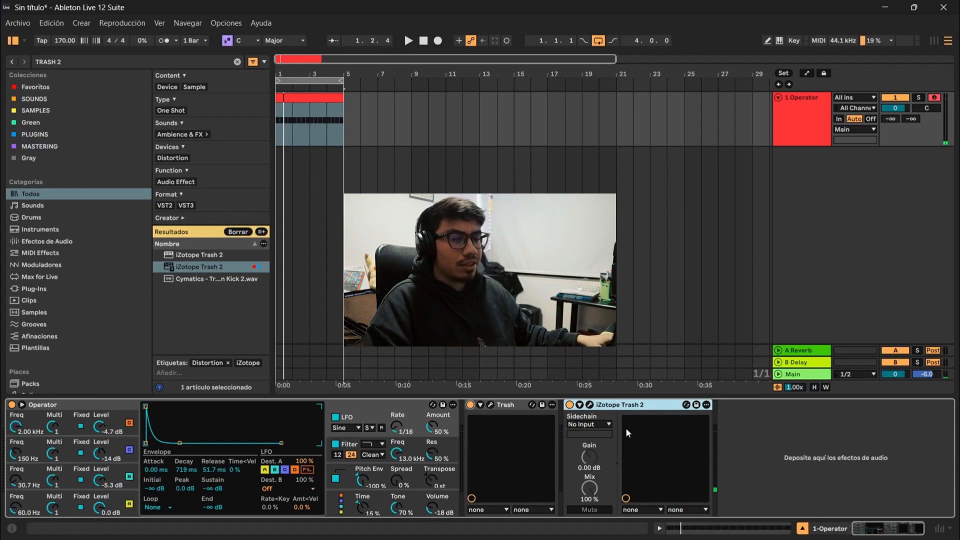
key("space")
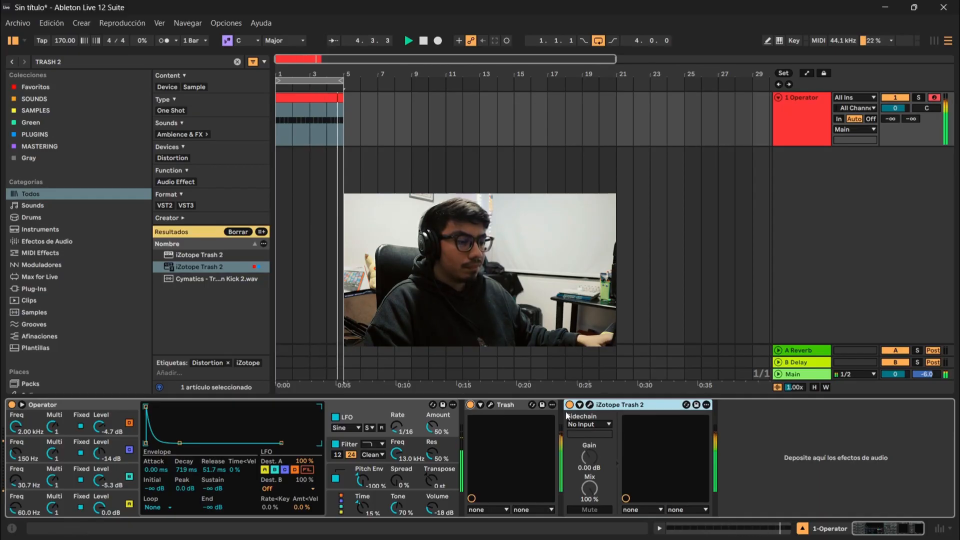
Step: Try iZotope Trash 2 ahead of Trash in the device chain, listen to the loop, and restore the original order
left_click_drag(616, 406, 481, 427)
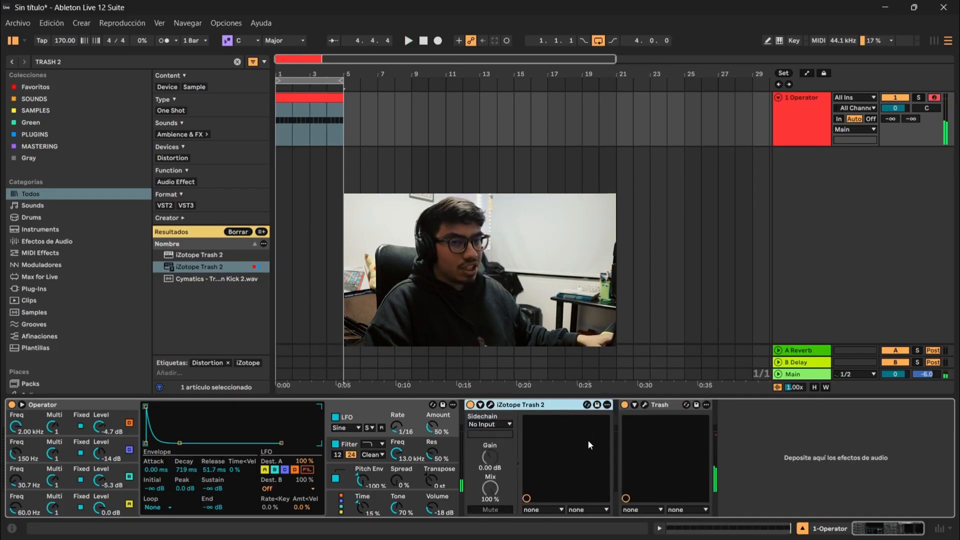
key("space")
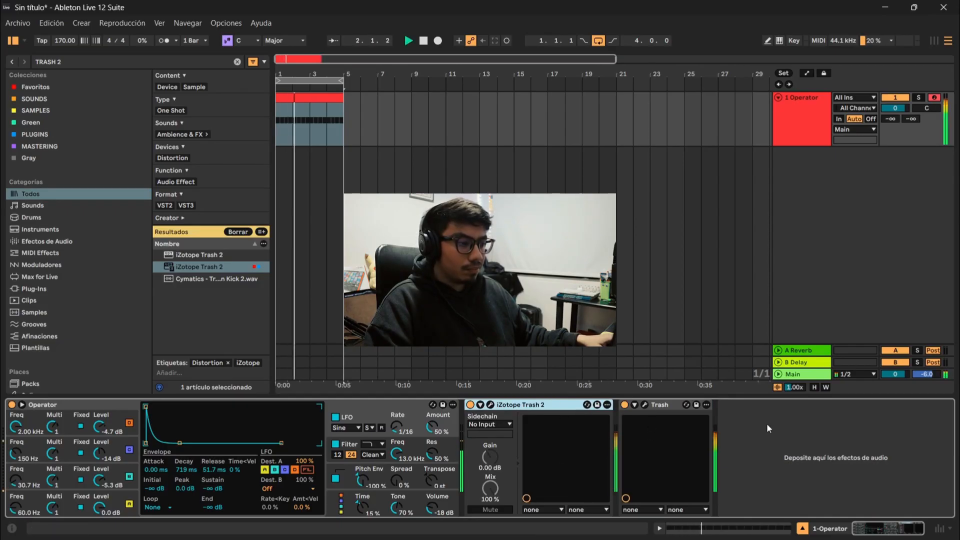
left_click_drag(532, 404, 790, 433)
key("space")
Step: Review the envelopes and fixed frequencies of Operator's oscillators A, B and D
left_click(37, 504)
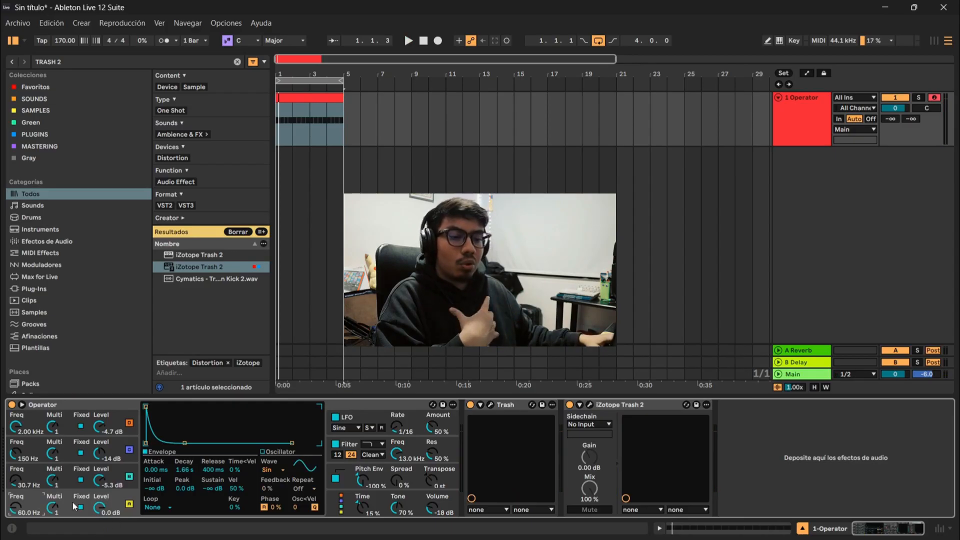
left_click(39, 477)
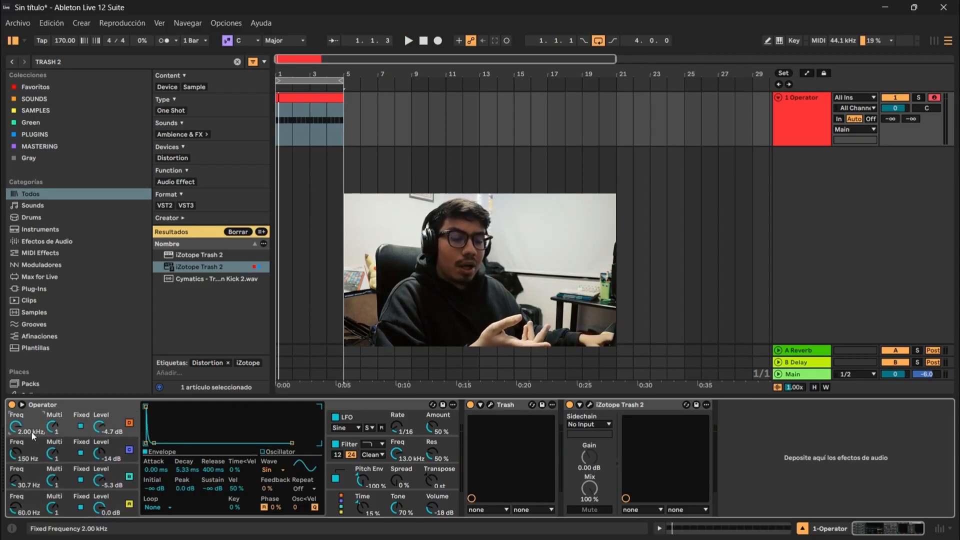
left_click(35, 496)
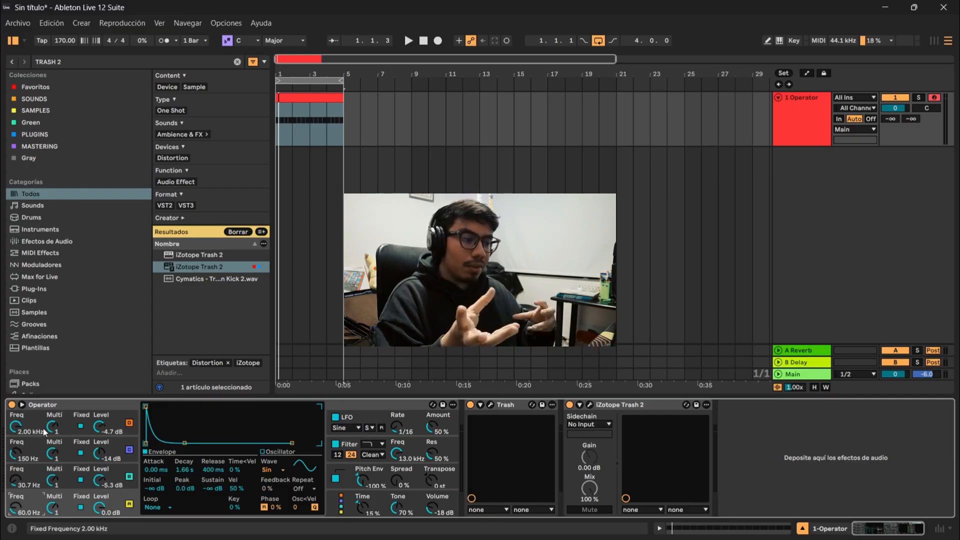
left_click(41, 490)
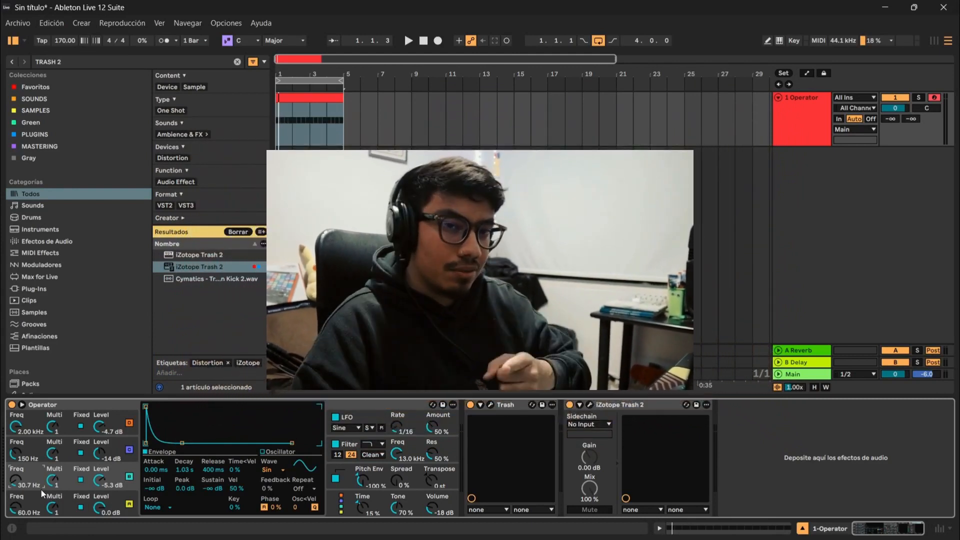
left_click(42, 497)
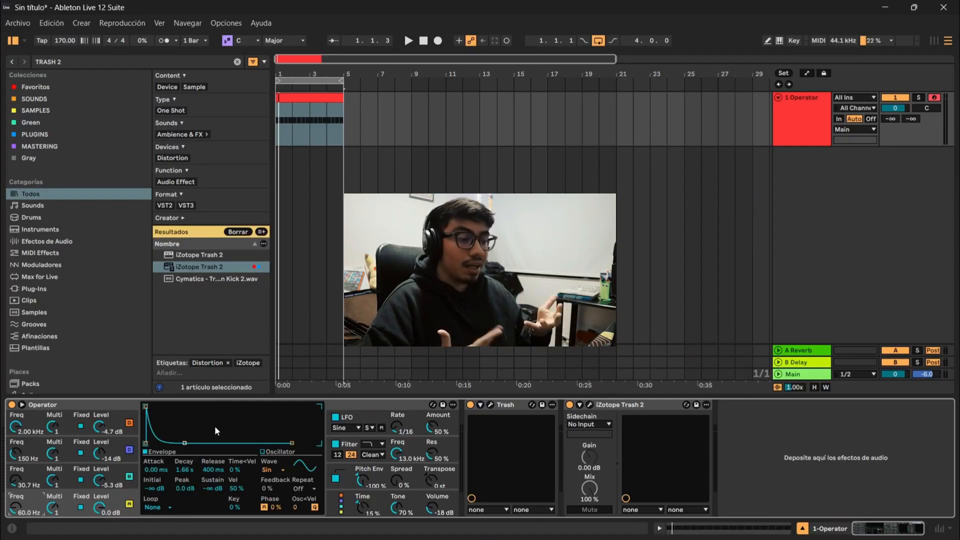
Step: Lengthen the envelope decays of oscillators A and C while the loop plays, and stop playback
key("space")
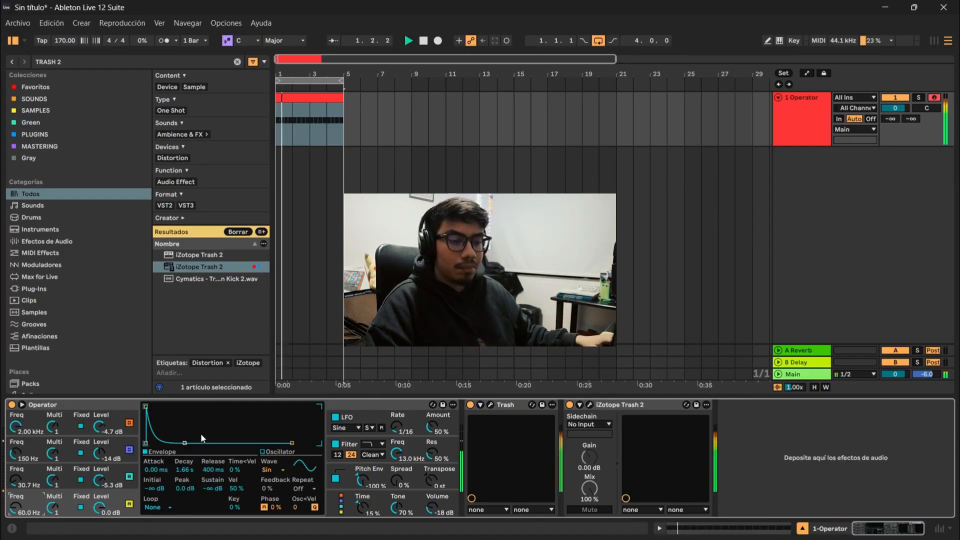
mouse_move(184, 443)
left_mouse_down()
mouse_move(196, 443)
mouse_move(172, 443)
mouse_move(187, 443)
left_mouse_up()
left_click(111, 460)
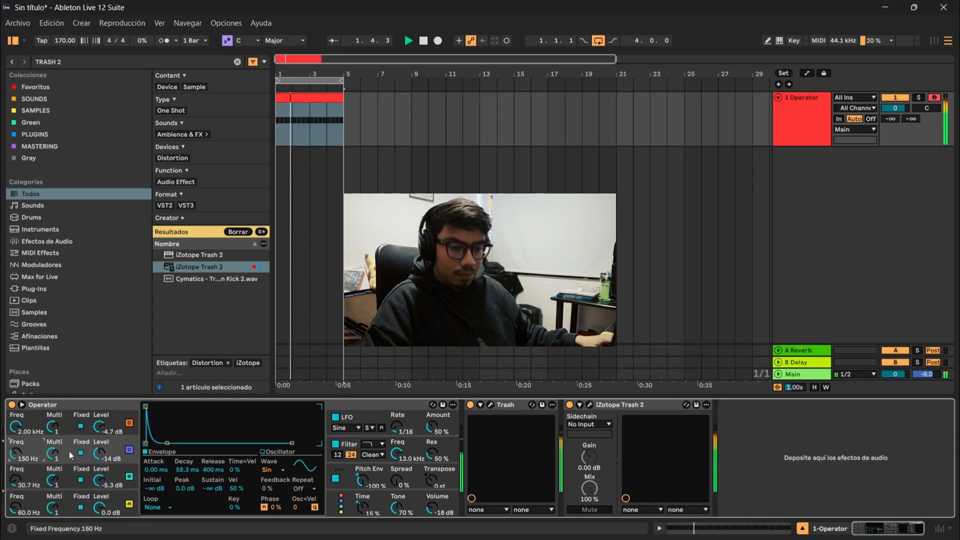
left_click_drag(159, 443, 186, 443)
key("space")
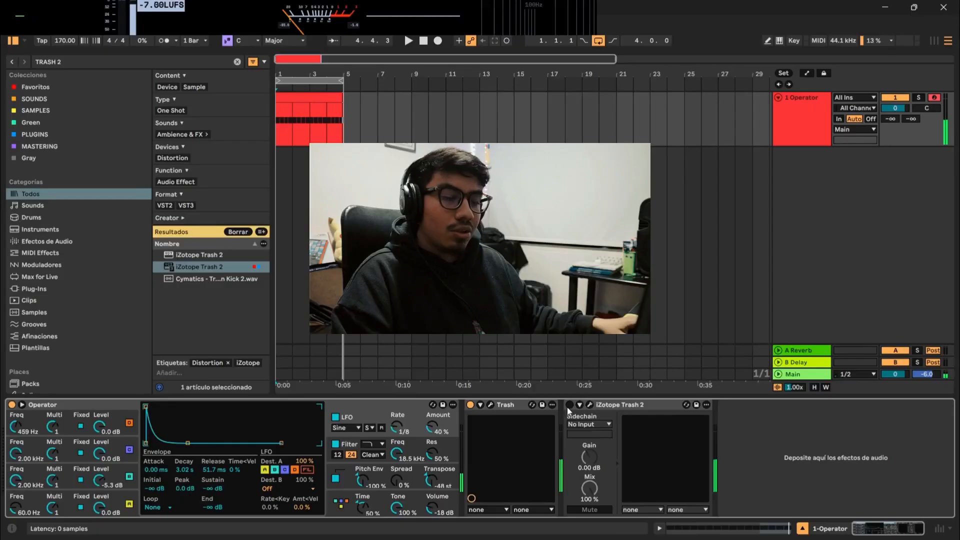
Step: Switch iZotope Trash 2 back on and add the Cymatics Diablo plug-in to the Operator track
left_click(568, 405)
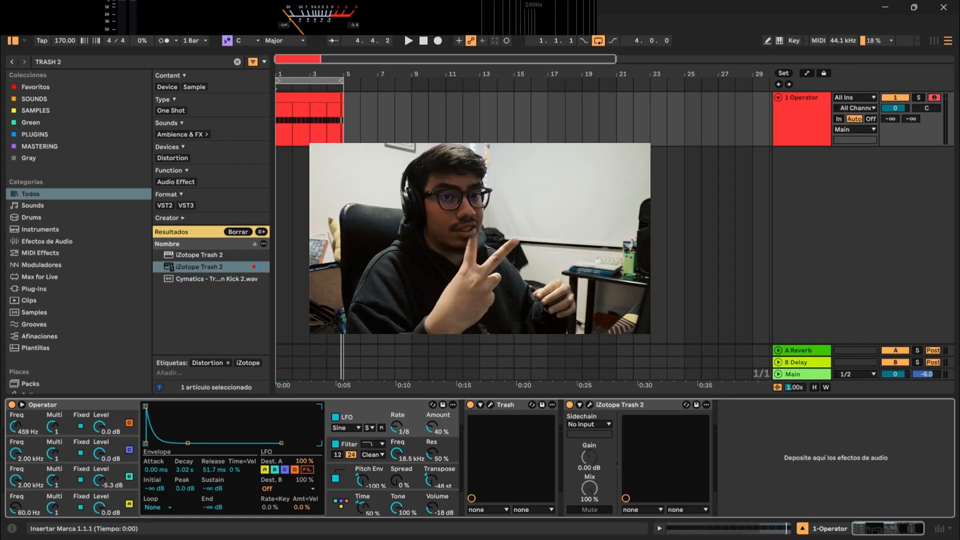
left_click(237, 62)
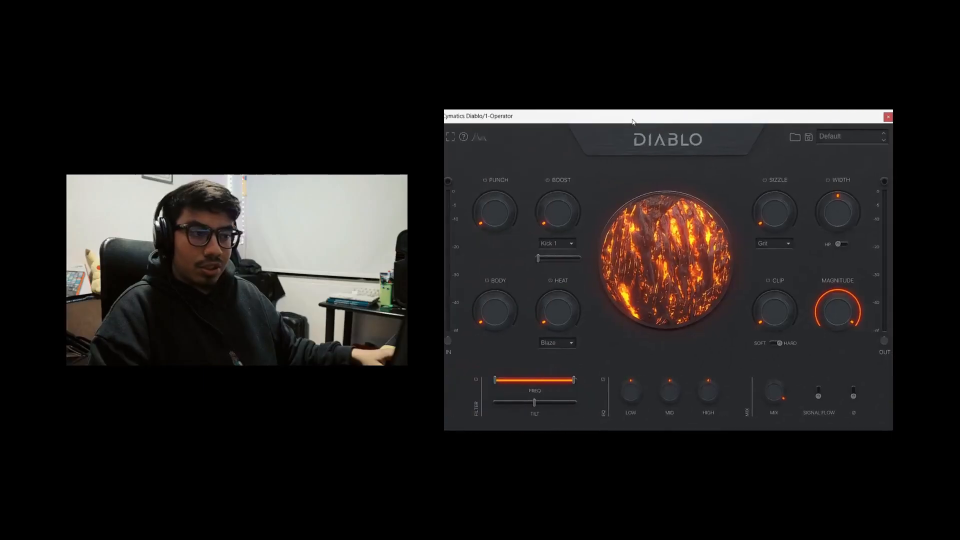
Step: Raise Diablo's Punch slightly and its Body to about a quarter while auditioning the loop
mouse_move(501, 218)
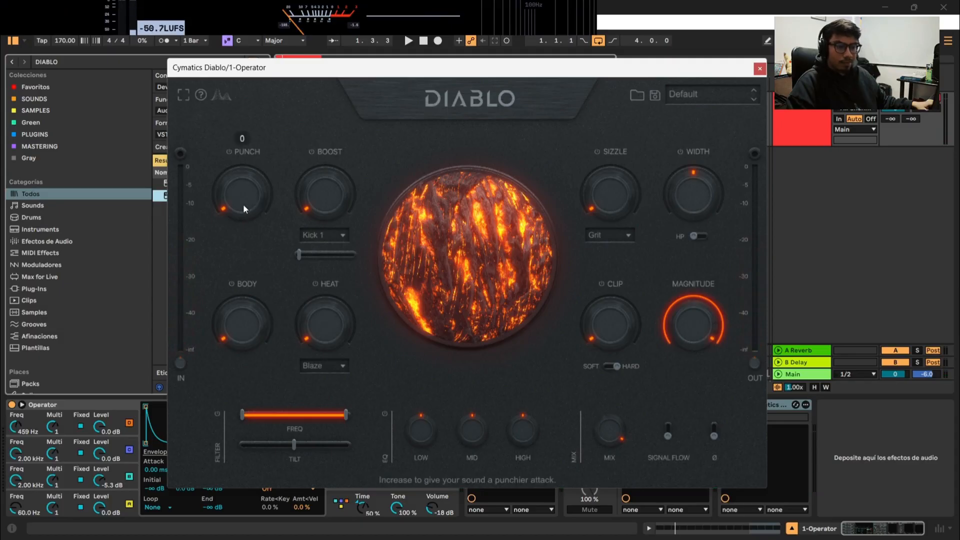
key("space")
mouse_move(243, 200)
left_mouse_down()
mouse_move(243, 176)
mouse_move(240, 193)
left_mouse_up()
mouse_move(243, 322)
left_mouse_down()
mouse_move(243, 304)
mouse_move(238, 314)
left_mouse_up()
key("space")
key("space")
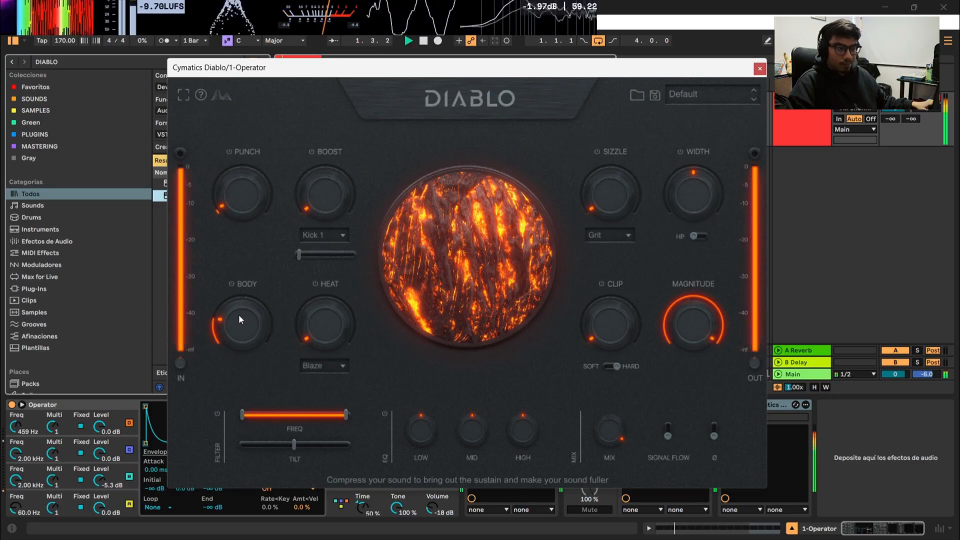
Step: Try Diablo's Clip at 100 against the loop, reduce it to a small amount, and leave Sizzle at zero with Grit
left_click_drag(587, 316, 601, 302)
key("space")
key("space")
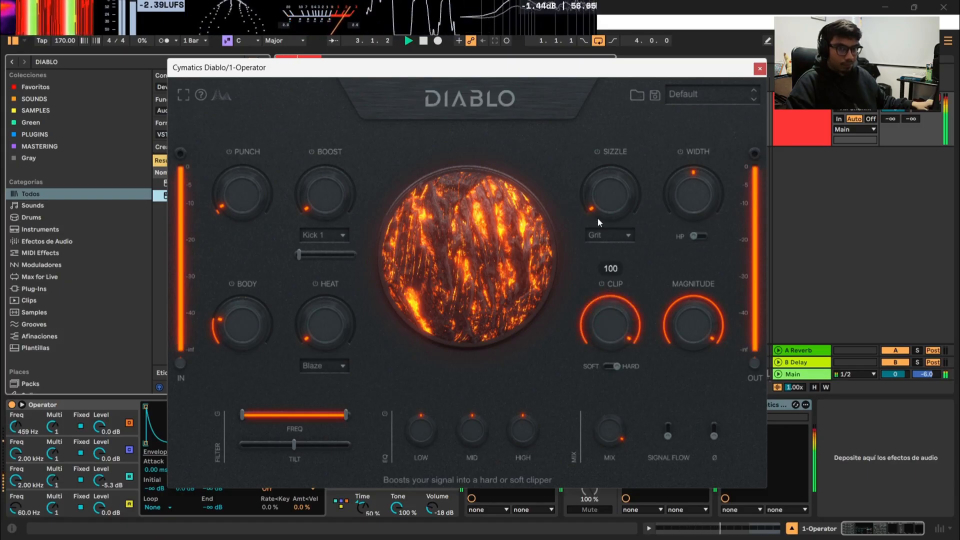
left_click_drag(598, 218, 593, 325)
left_click(597, 235)
mouse_move(599, 209)
left_mouse_down()
mouse_move(601, 165)
mouse_move(602, 216)
left_mouse_up()
Step: Set Diablo's Width to 0 and listen to the loop
left_click_drag(683, 206, 674, 282)
key("space")
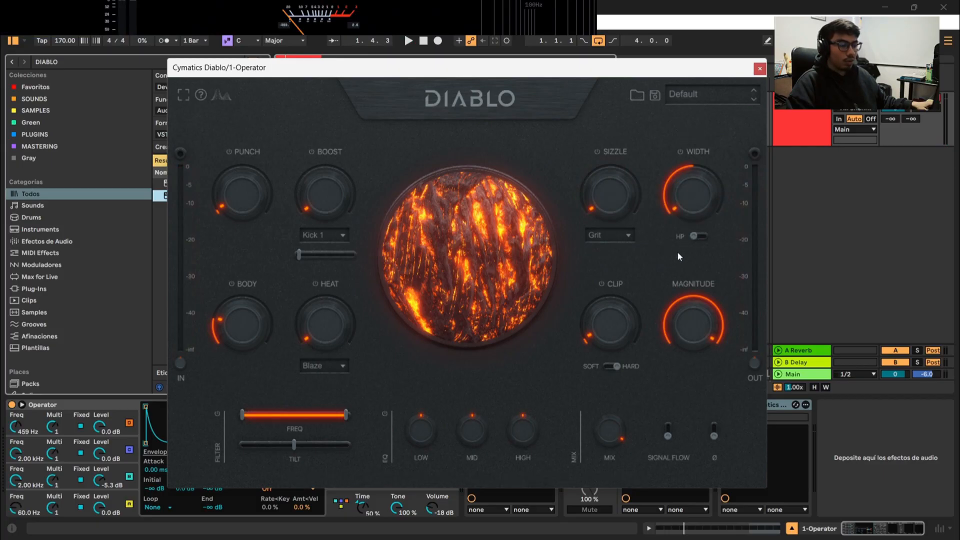
key("space")
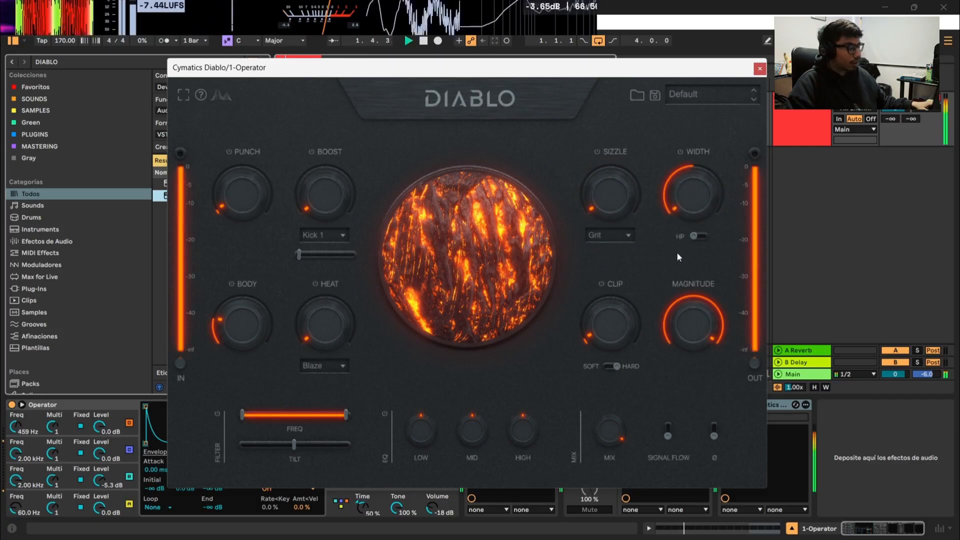
key("space")
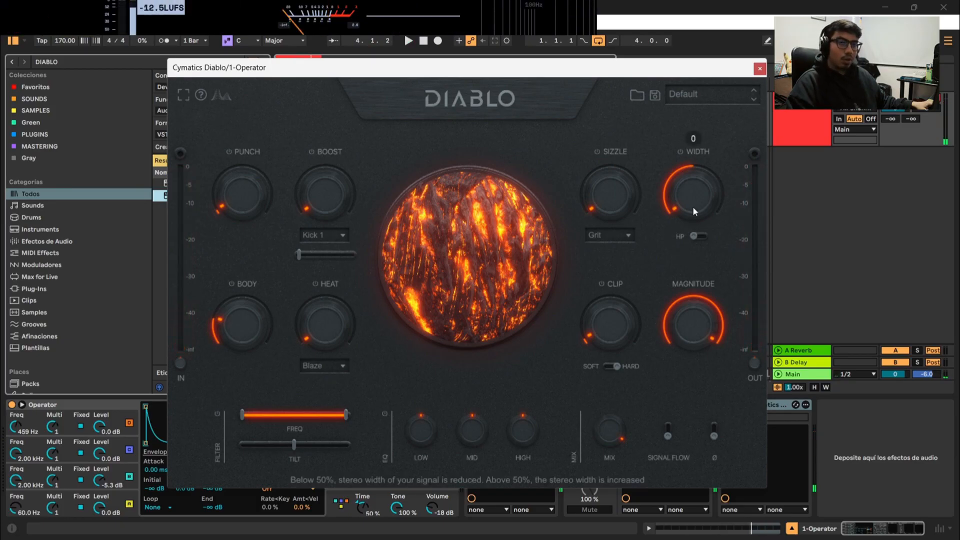
Step: Try Diablo's Width at 100 while the loop plays, and return it to 0
left_click_drag(692, 206, 690, 118)
key("space")
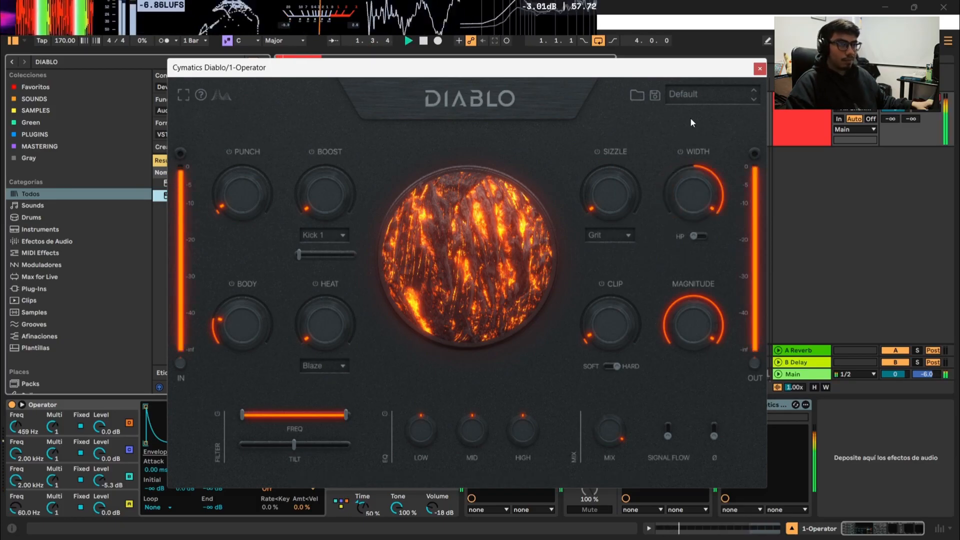
mouse_move(687, 201)
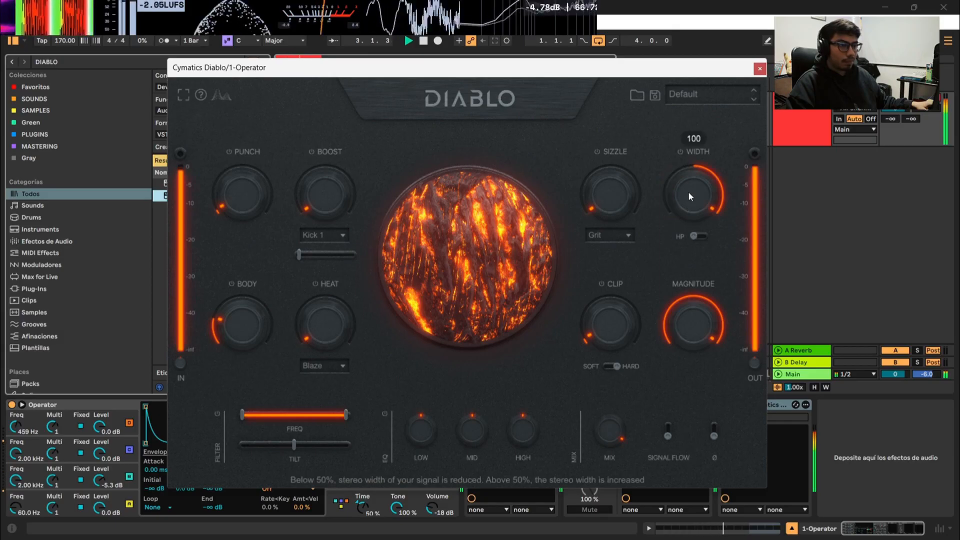
left_click_drag(688, 192, 704, 319)
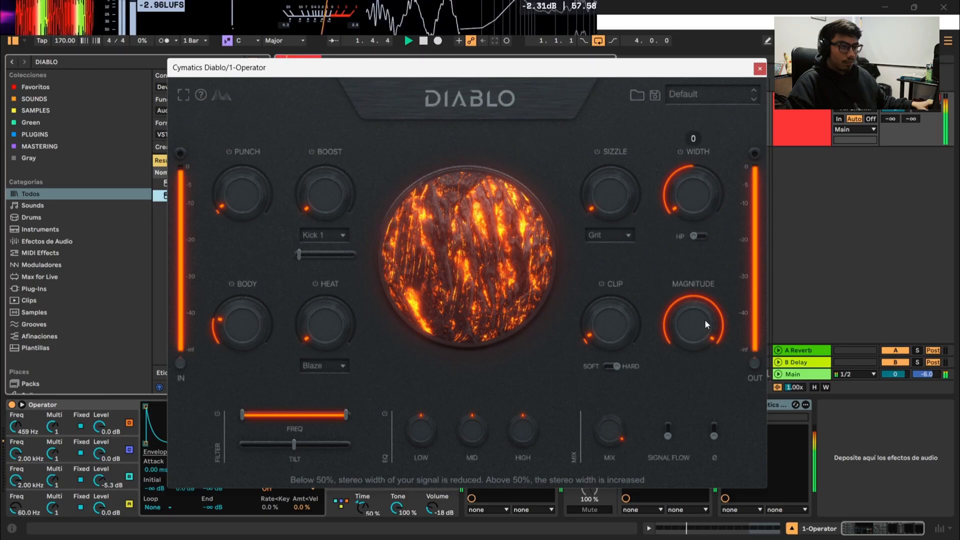
key("space")
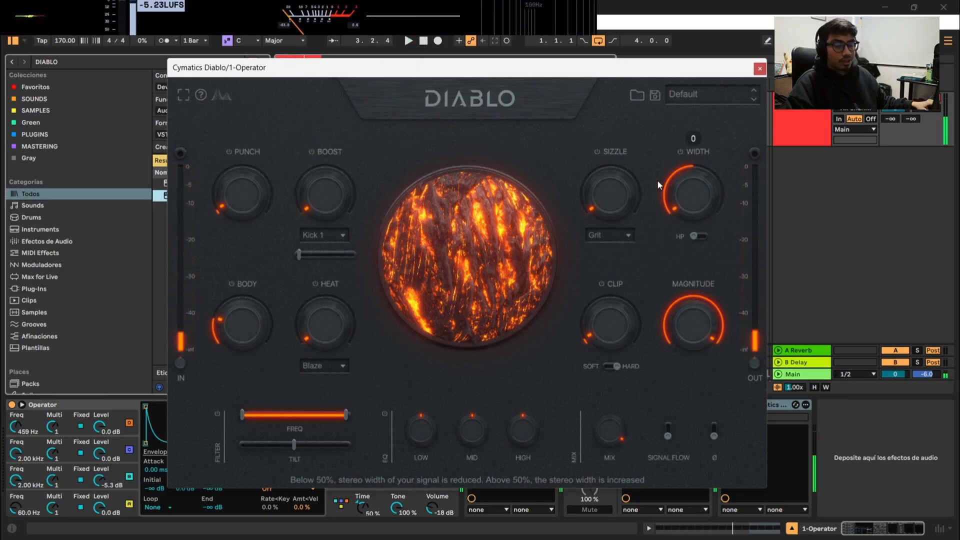
Step: Play the loop through the finished effects chain and close the Diablo window
mouse_move(694, 212)
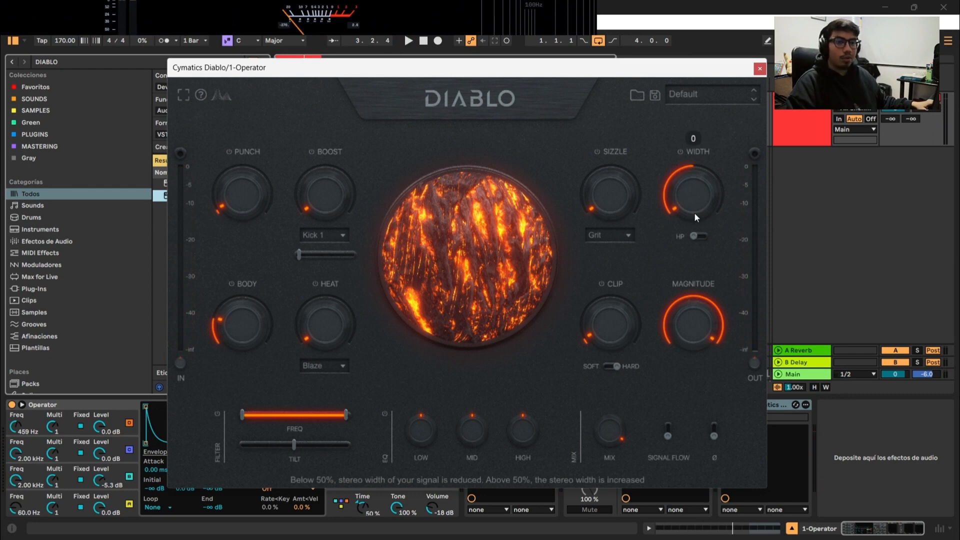
key("space")
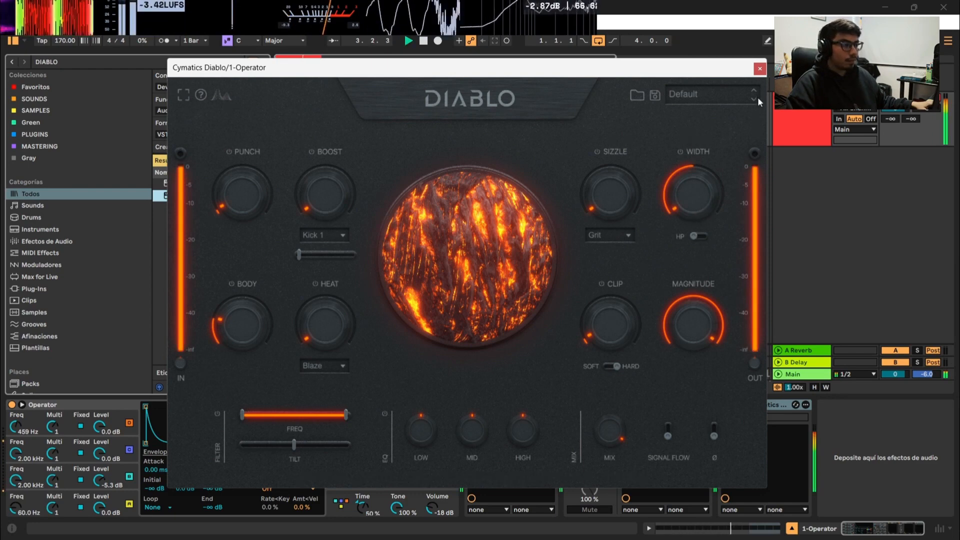
left_click(760, 68)
key("space")
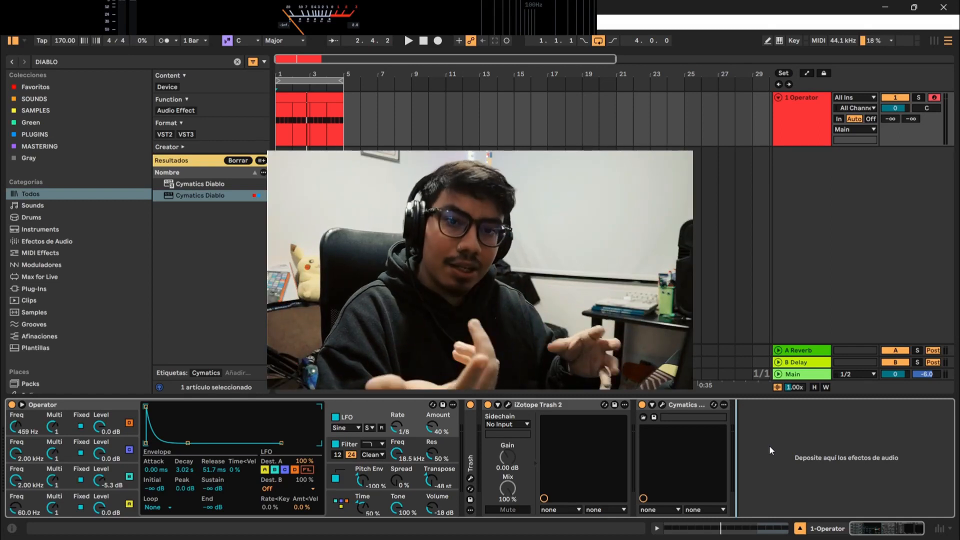
key("space")
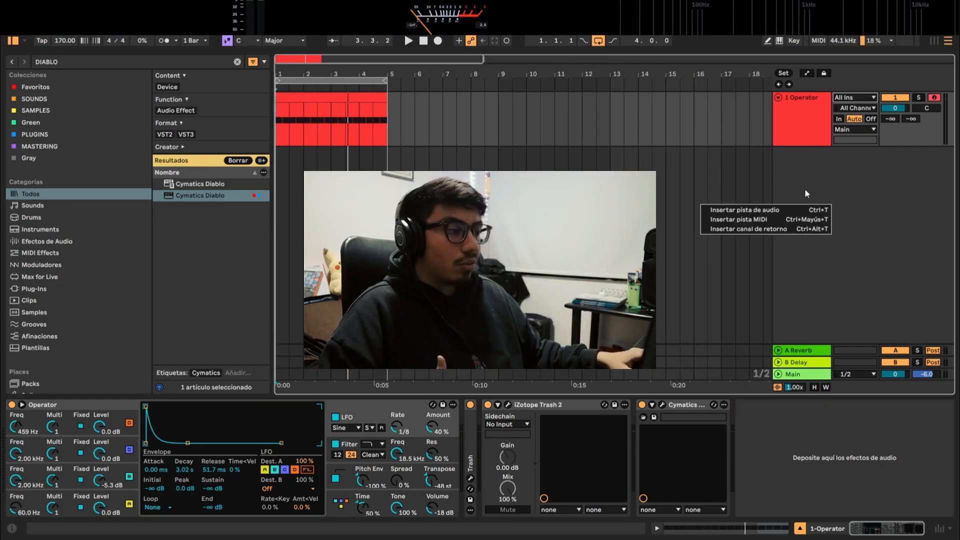
Step: Insert an audio track, take its input from 1-Operator, and arm it for recording
left_click(769, 210)
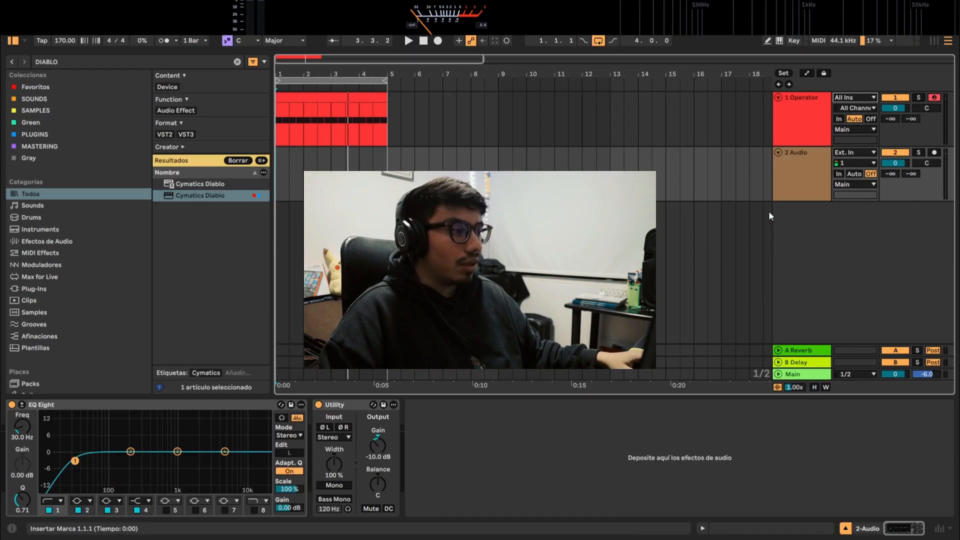
left_click(855, 153)
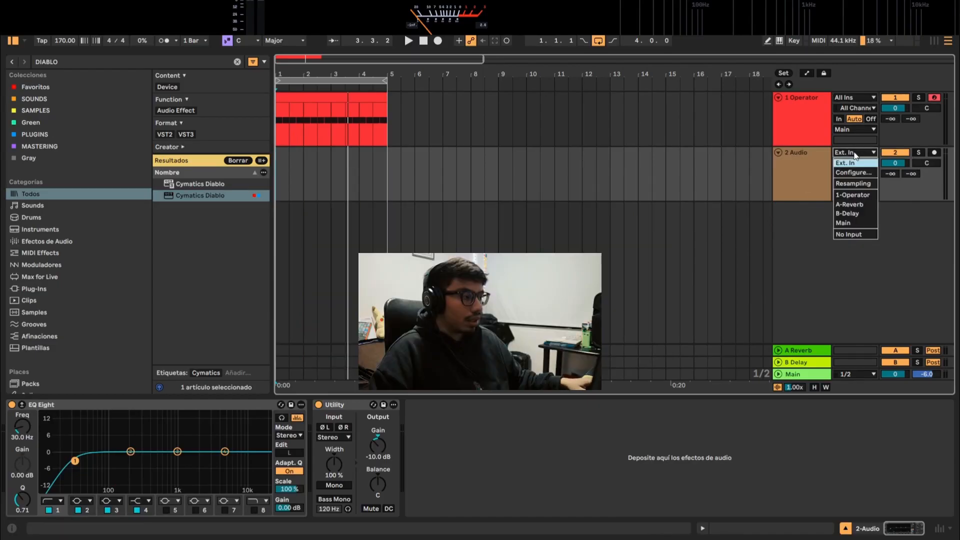
left_click(867, 195)
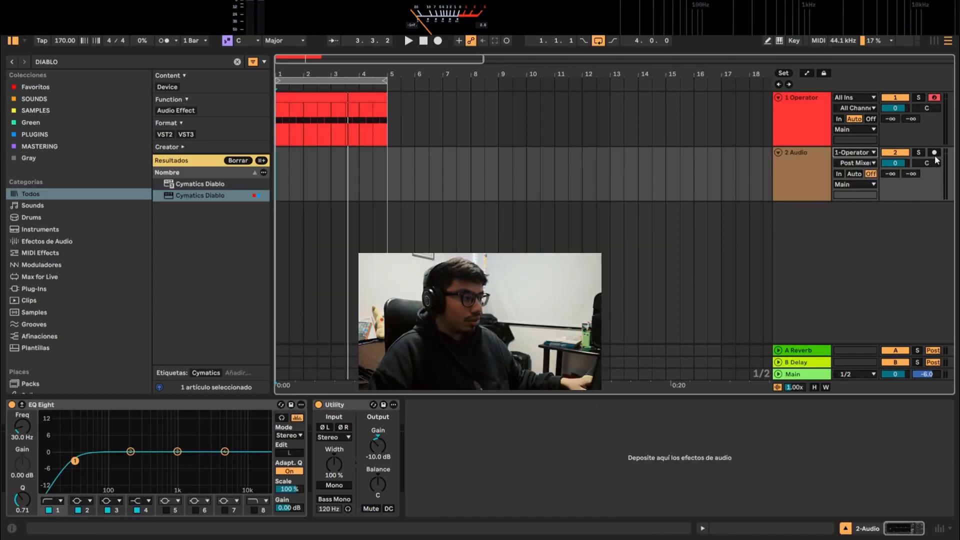
left_click(773, 187)
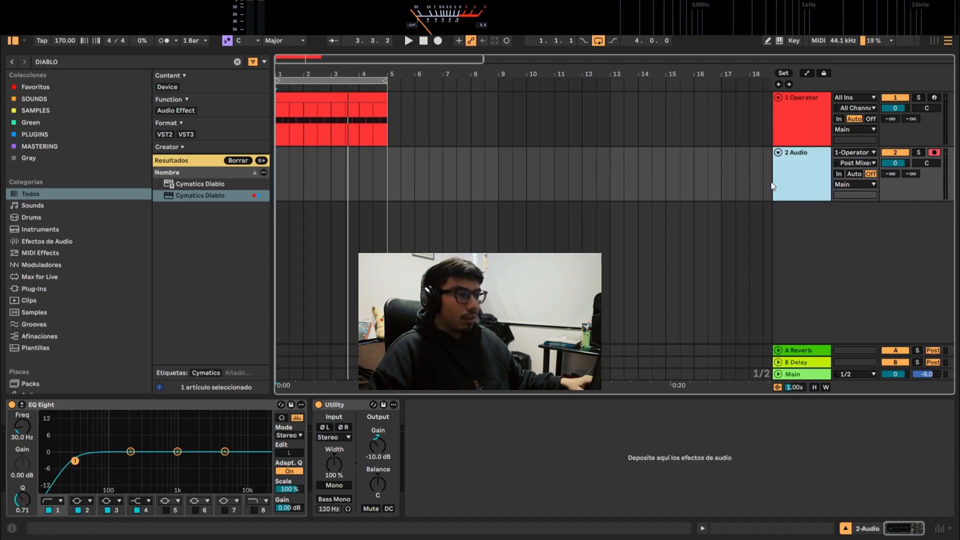
Step: Record the Operator output onto the audio track and set the loop to span bars 1 to 5
left_click(437, 42)
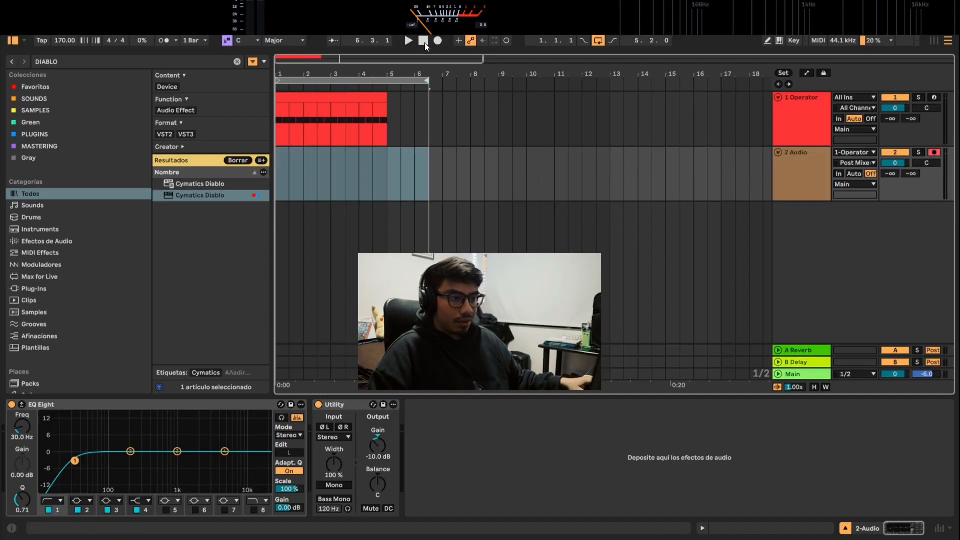
left_click_drag(305, 74, 307, 148)
left_click_drag(462, 74, 463, 43)
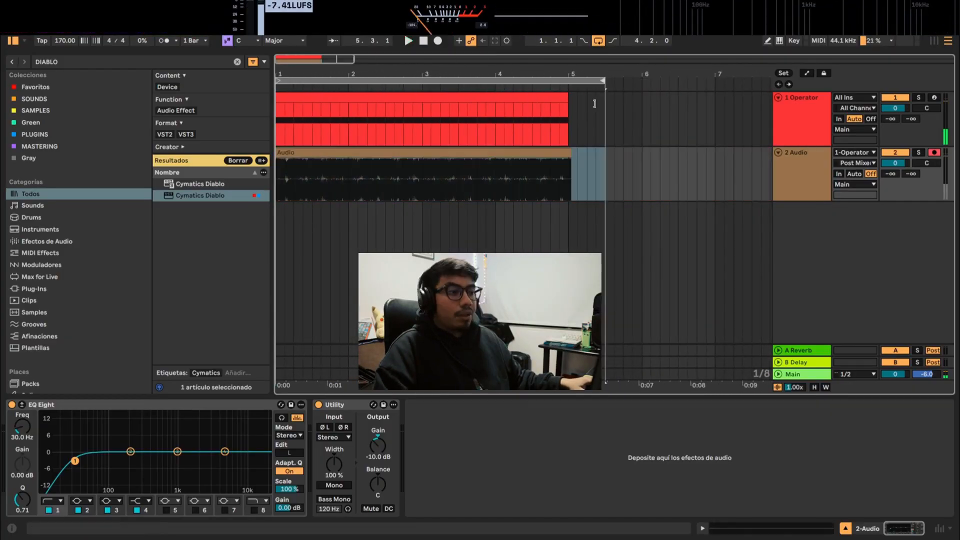
left_click_drag(595, 102, 571, 114)
left_click(568, 115)
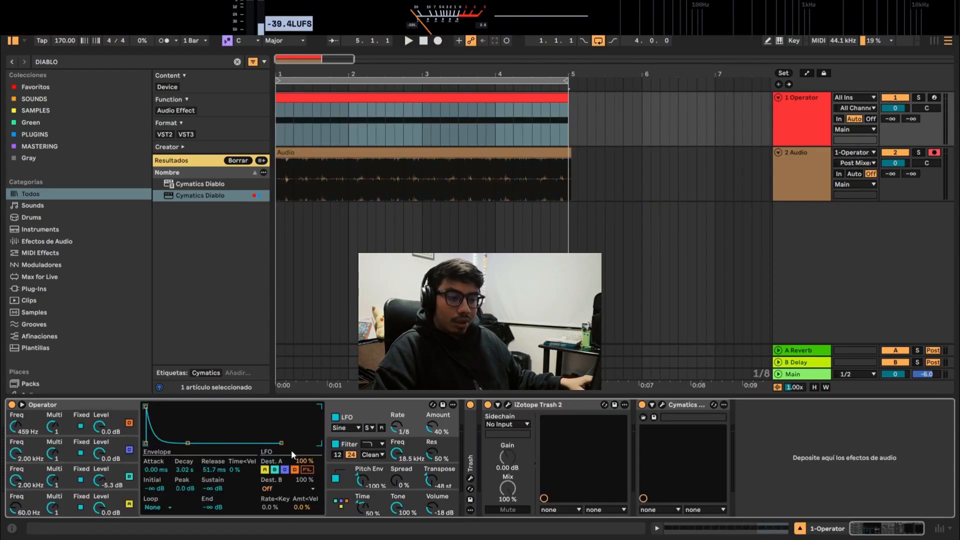
Step: Make the audio track slightly taller and inspect the first hits of the recorded waveform
left_click(804, 197)
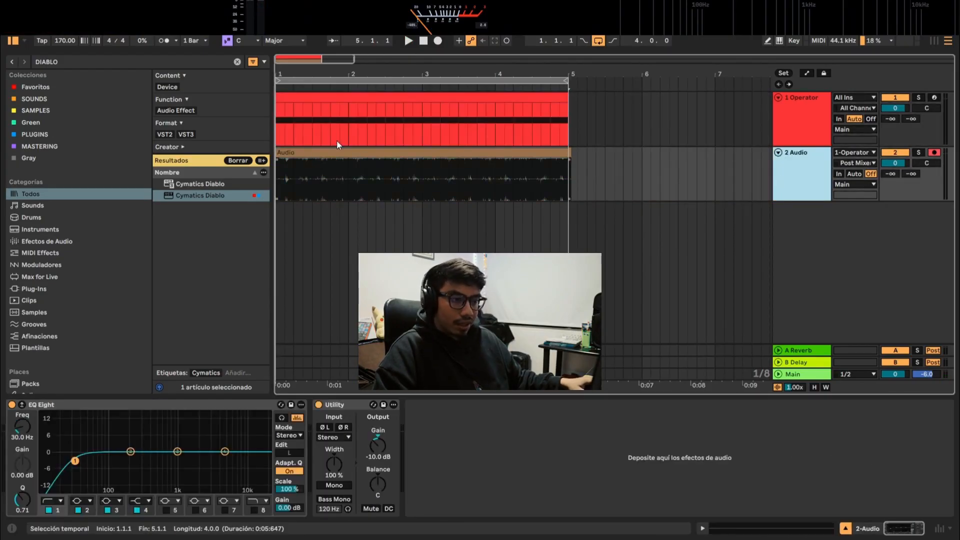
left_click_drag(798, 202, 798, 213)
left_click_drag(295, 75, 290, 107)
left_click(303, 153)
left_click(321, 190)
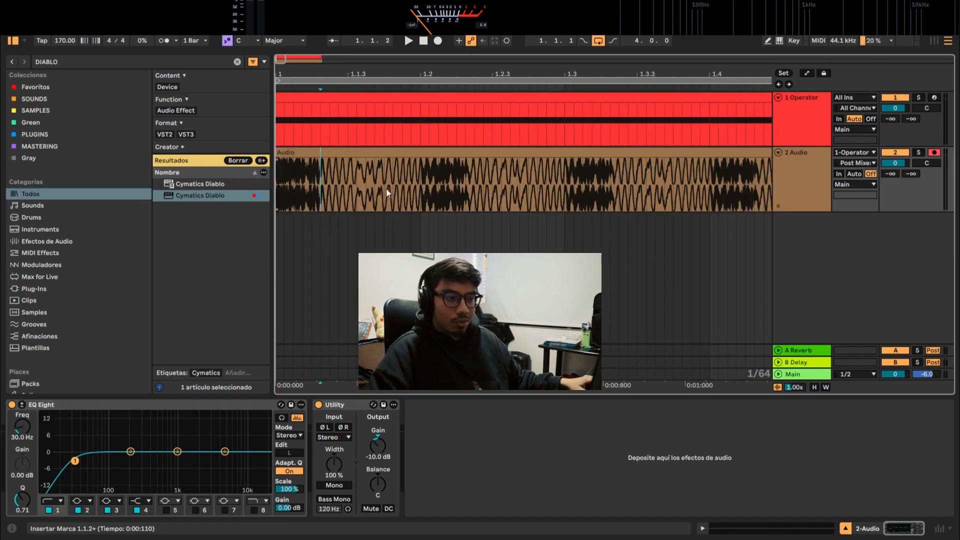
mouse_move(333, 193)
left_mouse_down()
mouse_move(345, 183)
mouse_move(275, 176)
left_mouse_up()
left_click(473, 185)
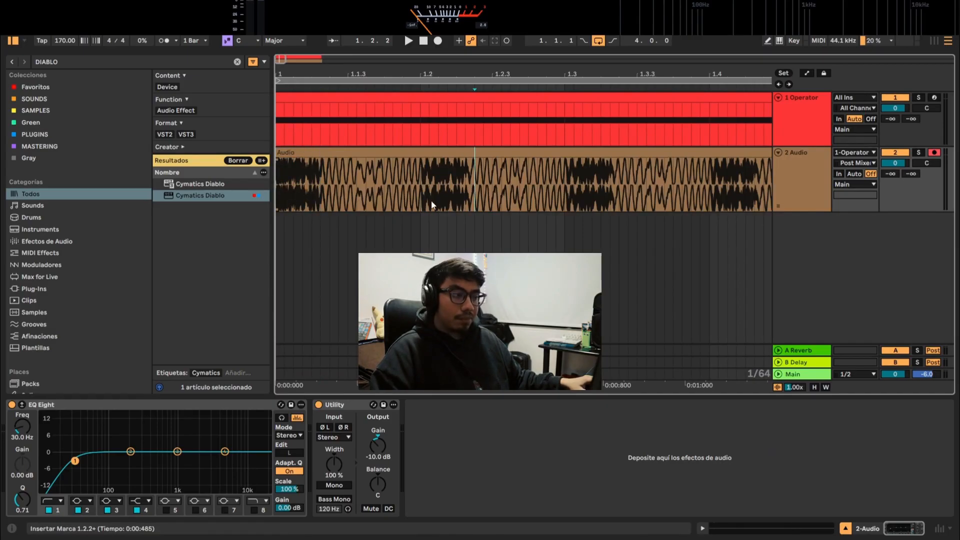
Step: Solo the audio track and play its first beat as a loop from 1.1.1 to 1.2.1
left_click(918, 153)
left_click_drag(423, 185, 219, 184)
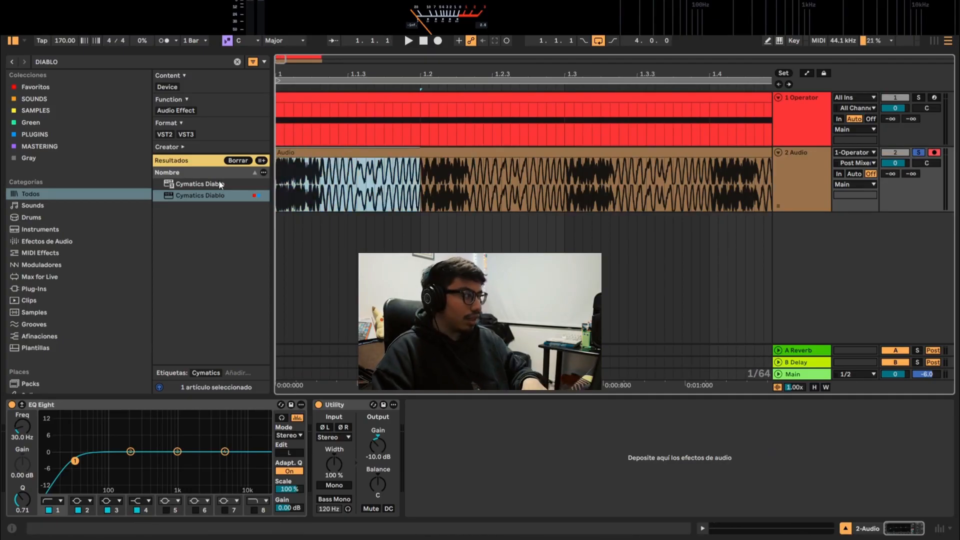
key("ctrl+l")
key("space")
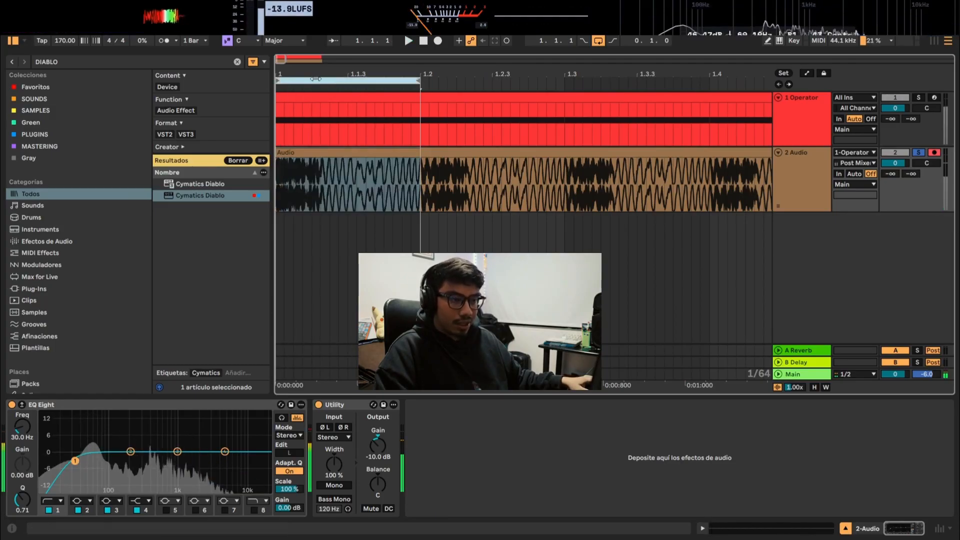
Step: Compare the first and second recorded hits by looping each beat in turn
key("Up")
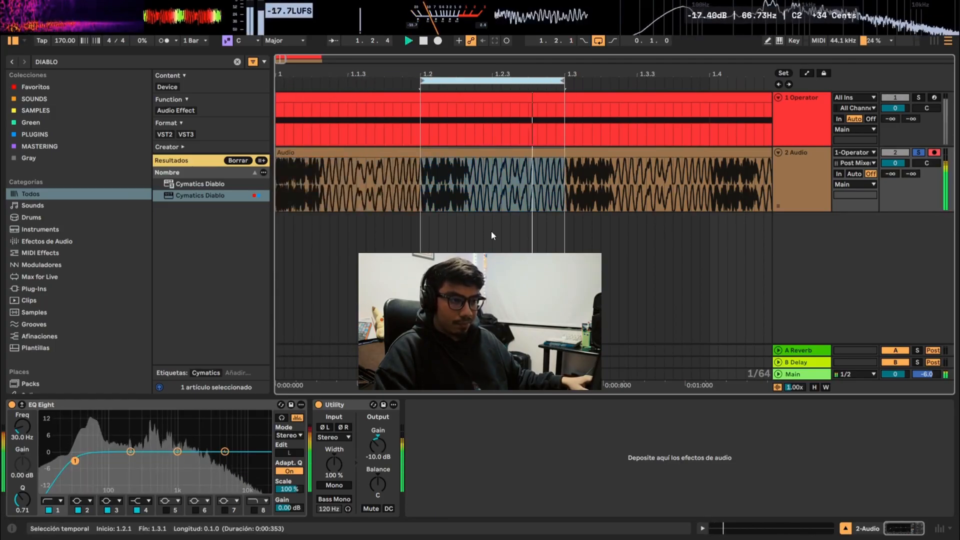
left_click_drag(456, 81, 309, 75)
key("space")
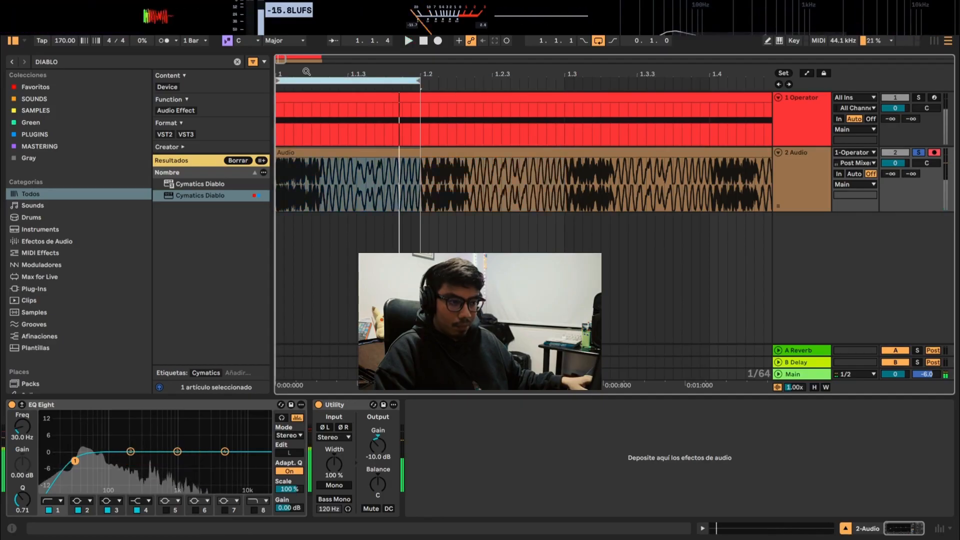
key("space")
key("Up")
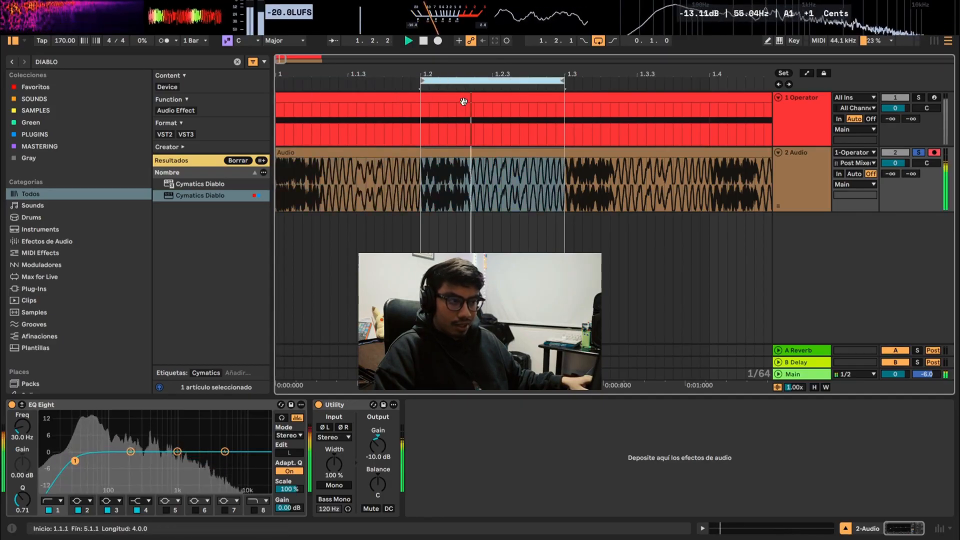
key("space")
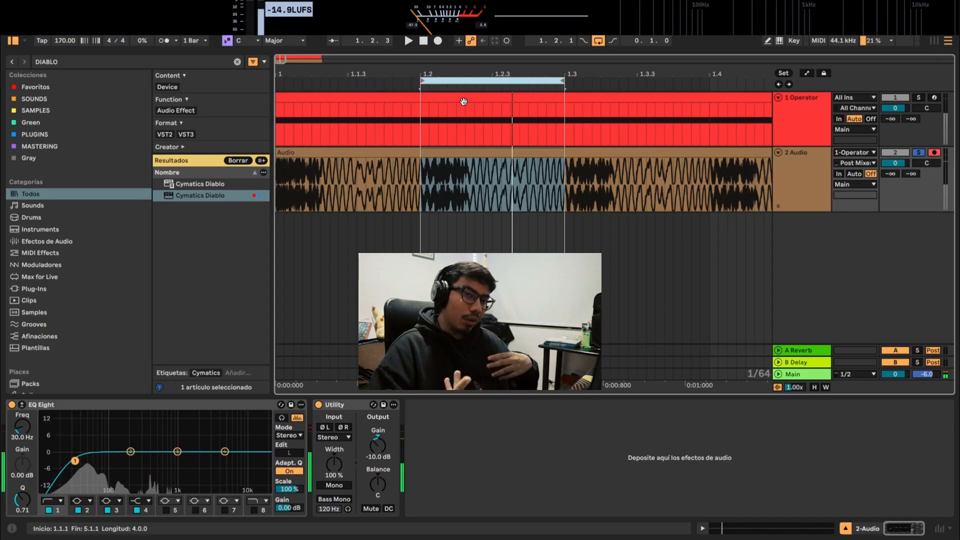
Step: Move the loop back to the first beat, split the recorded clip at 1.2.1, and delete everything after it
scroll(379, 118, "down", 3)
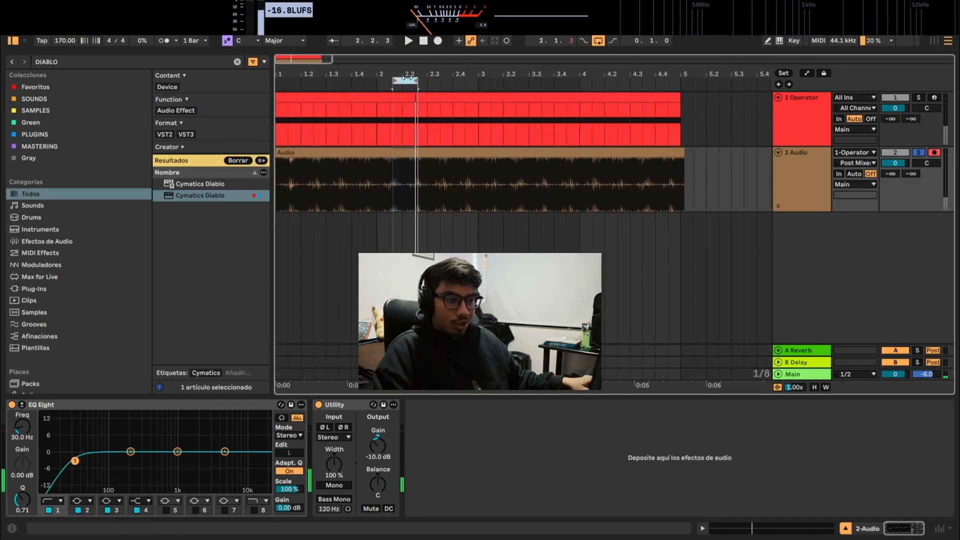
left_click_drag(405, 80, 289, 80)
scroll(289, 80, "up", 5)
scroll(353, 190, "down", 3)
left_click(356, 186)
left_click_drag(356, 186, 259, 165)
key("ctrl+e")
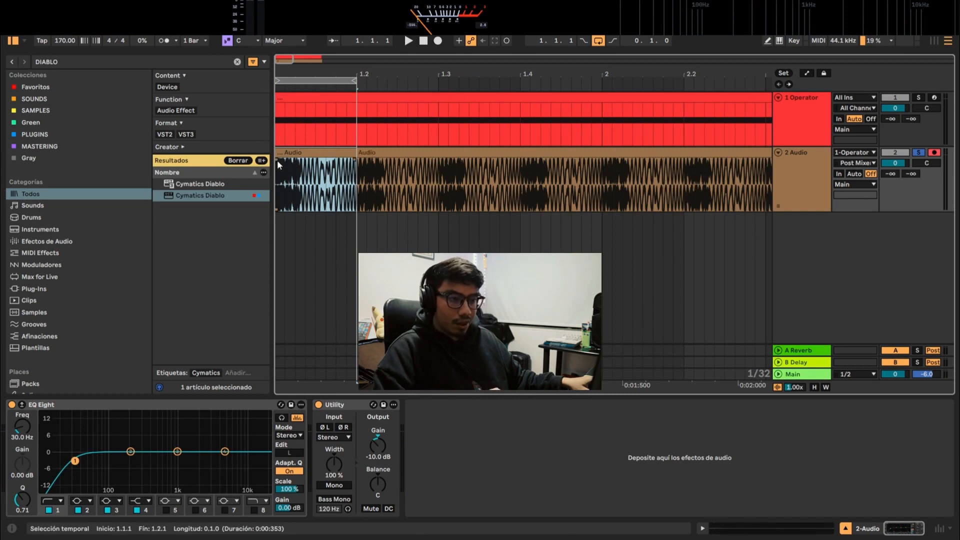
left_click(367, 153)
key("Delete")
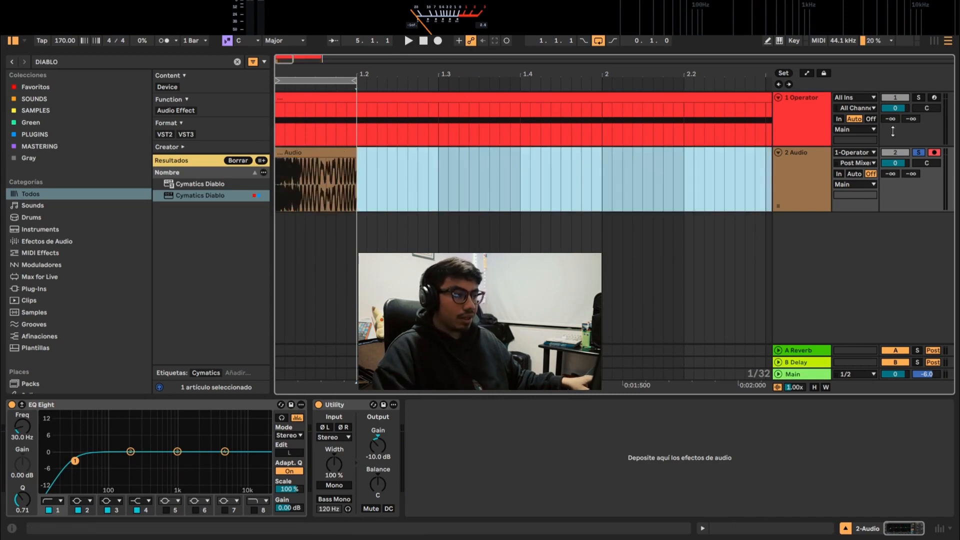
Step: Take the audio track out of solo, and mute and fold the Operator track
left_click(919, 152)
left_click(777, 98)
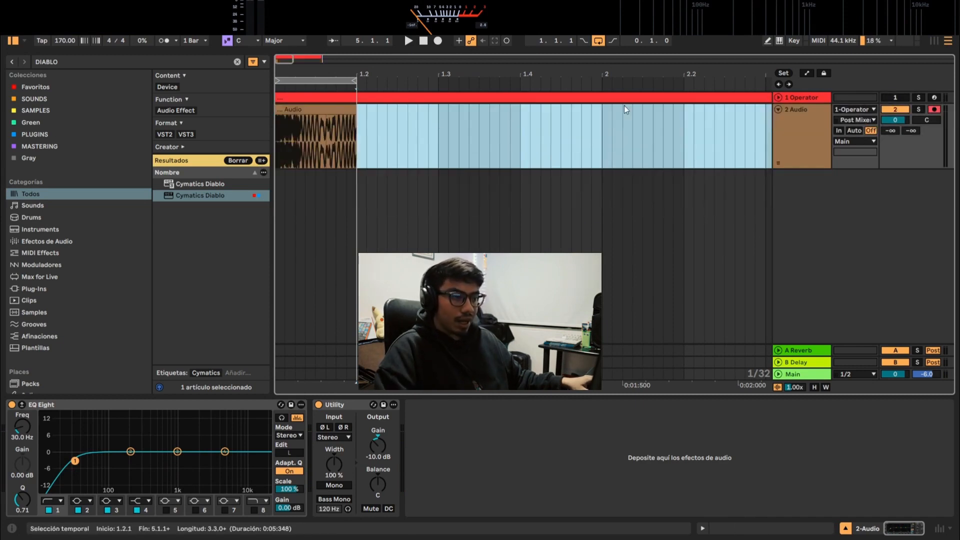
Step: Extend the loop to four bars, from bar 1 to bar 5
left_click(348, 147)
scroll(345, 145, "down", 5)
left_click_drag(287, 81, 482, 81)
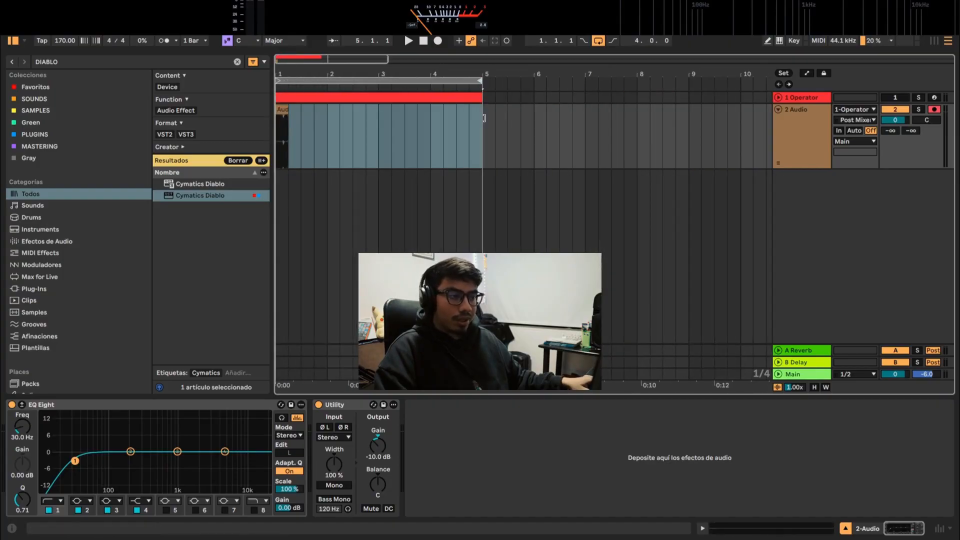
Step: Duplicate the one-beat audio clip repeatedly until it fills all four bars from bar 1 to bar 5, and play the loop
left_click(286, 111)
key("ctrl+d")
key("ctrl+d")
key("ctrl+d")
key("ctrl+d")
key("ctrl+d")
key("ctrl+d")
key("ctrl+d")
key("ctrl+d")
key("ctrl+d")
key("ctrl+d")
key("ctrl+d")
key("ctrl+d")
key("ctrl+d")
key("ctrl+d")
key("ctrl+d")
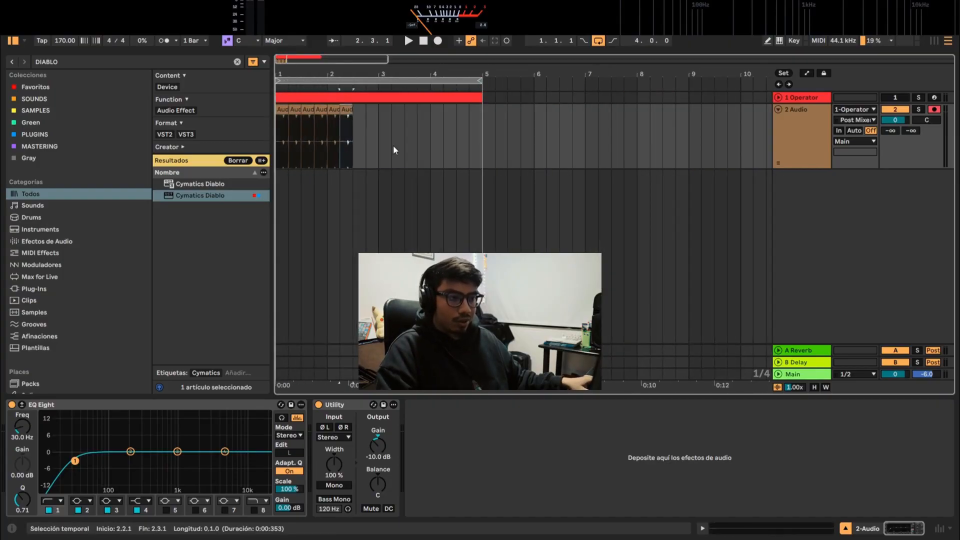
key("plus")
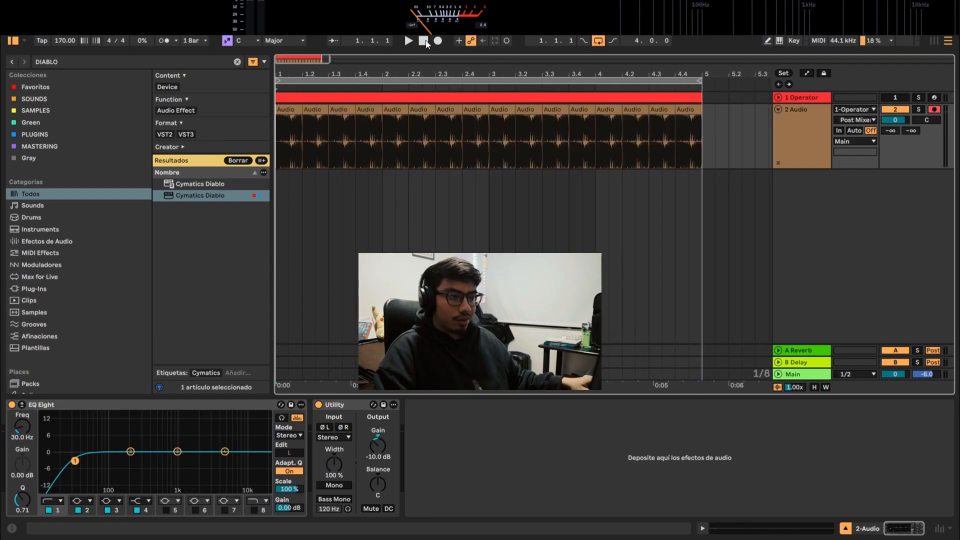
left_click(408, 41)
Step: Unmute the KICK track, the PERCS group and the TOPS track one after another while the four-bar loop plays
key("Tab")
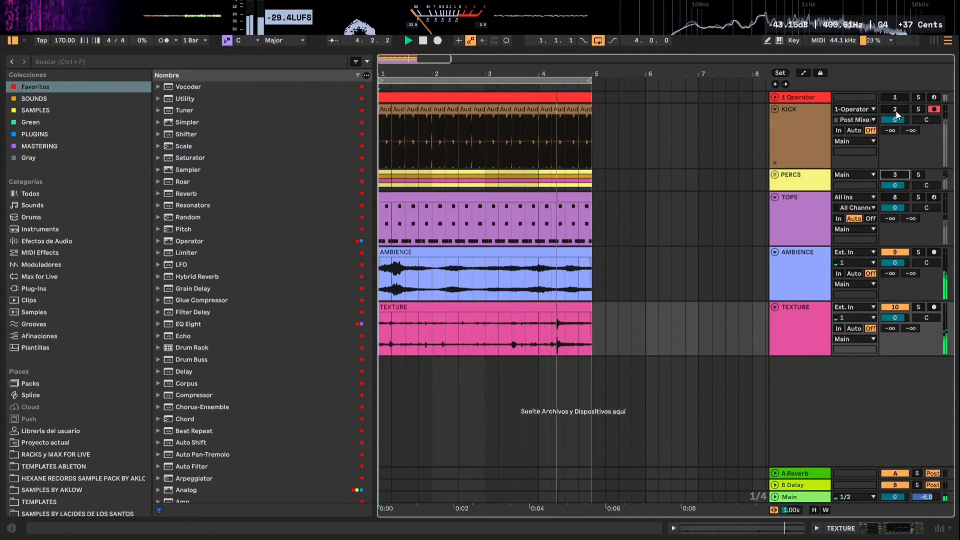
left_click(896, 110)
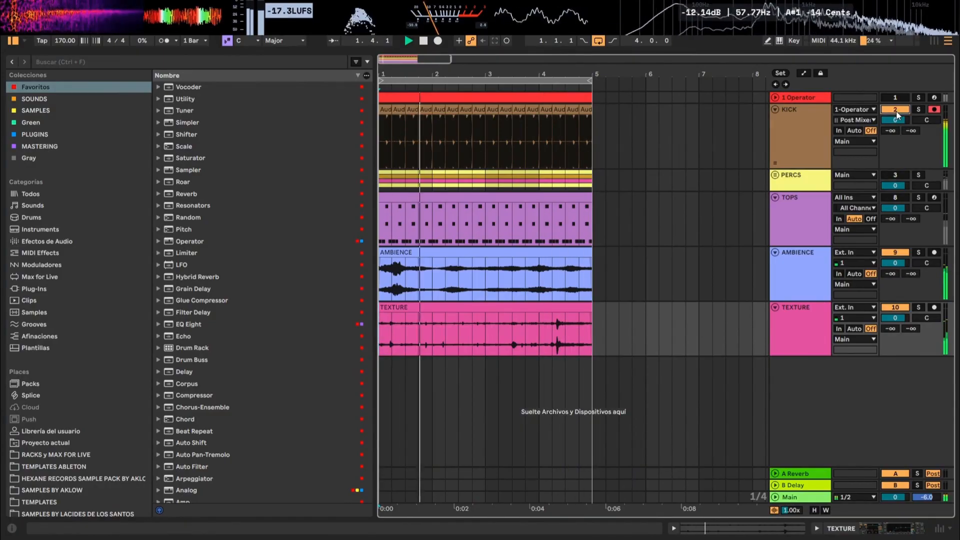
left_click(895, 175)
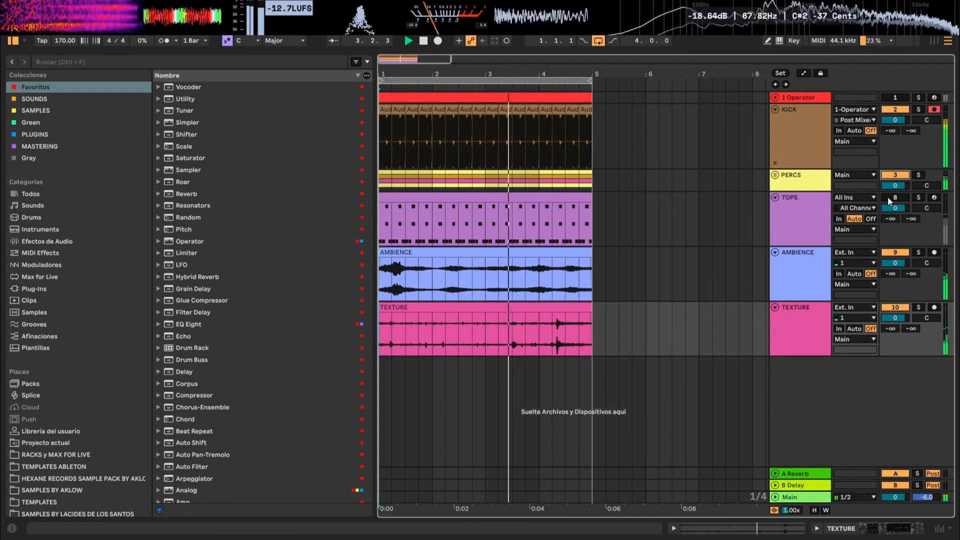
left_click(887, 197)
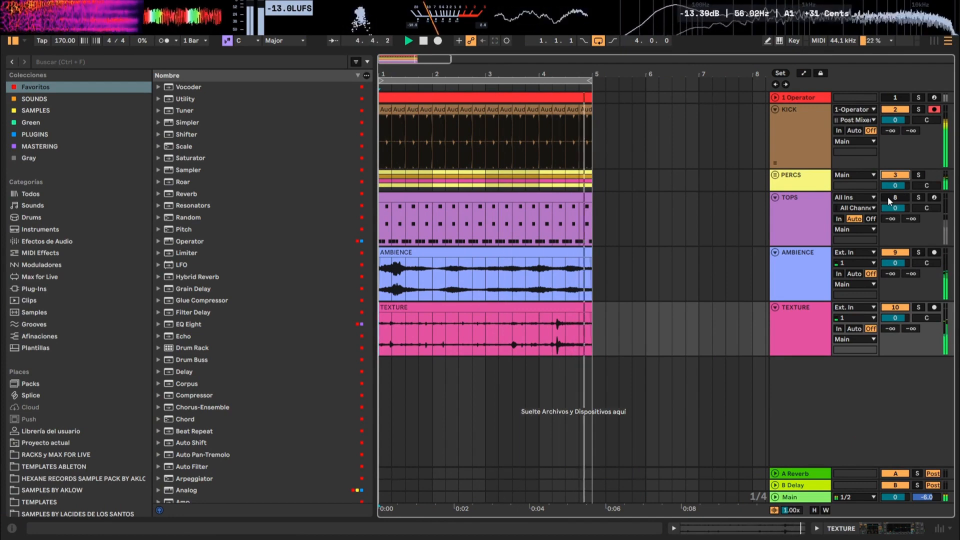